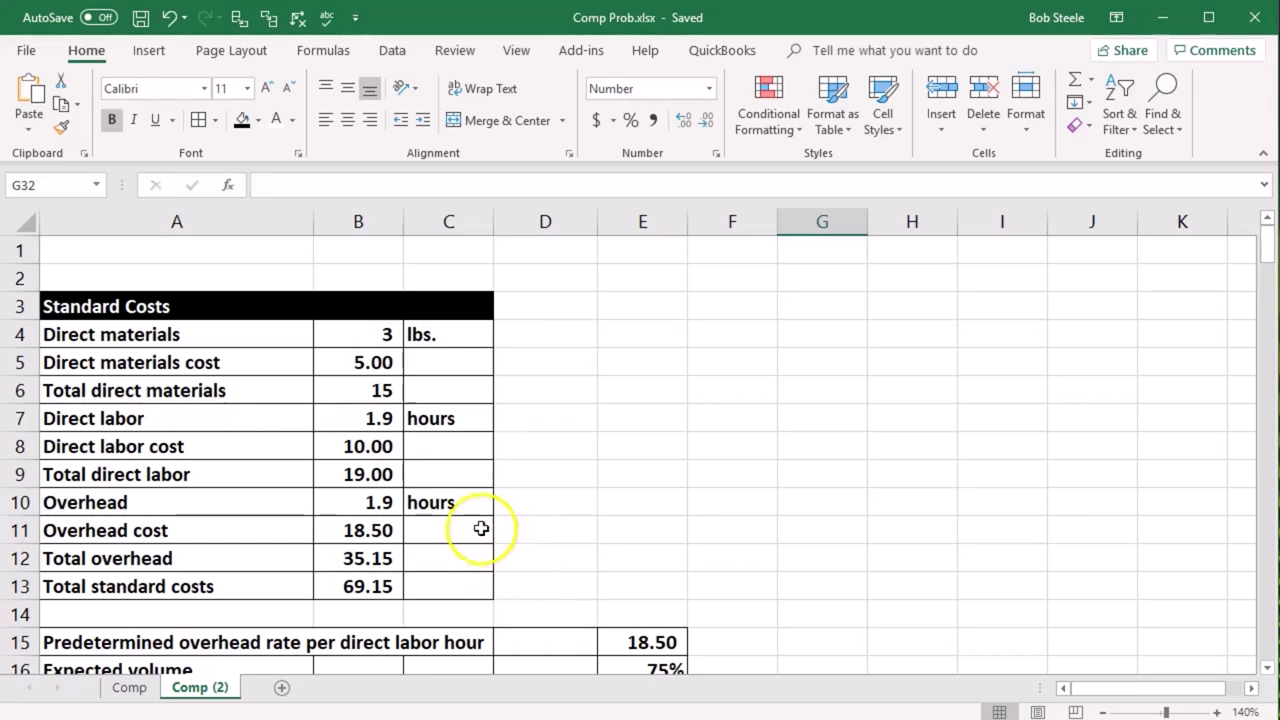
- Look through the Comp (2) sheet from the standard costs down to the flexible budget, returning to the Standard Costs table
scroll(462, 532, down, 1)
scroll(462, 532, down, 13)
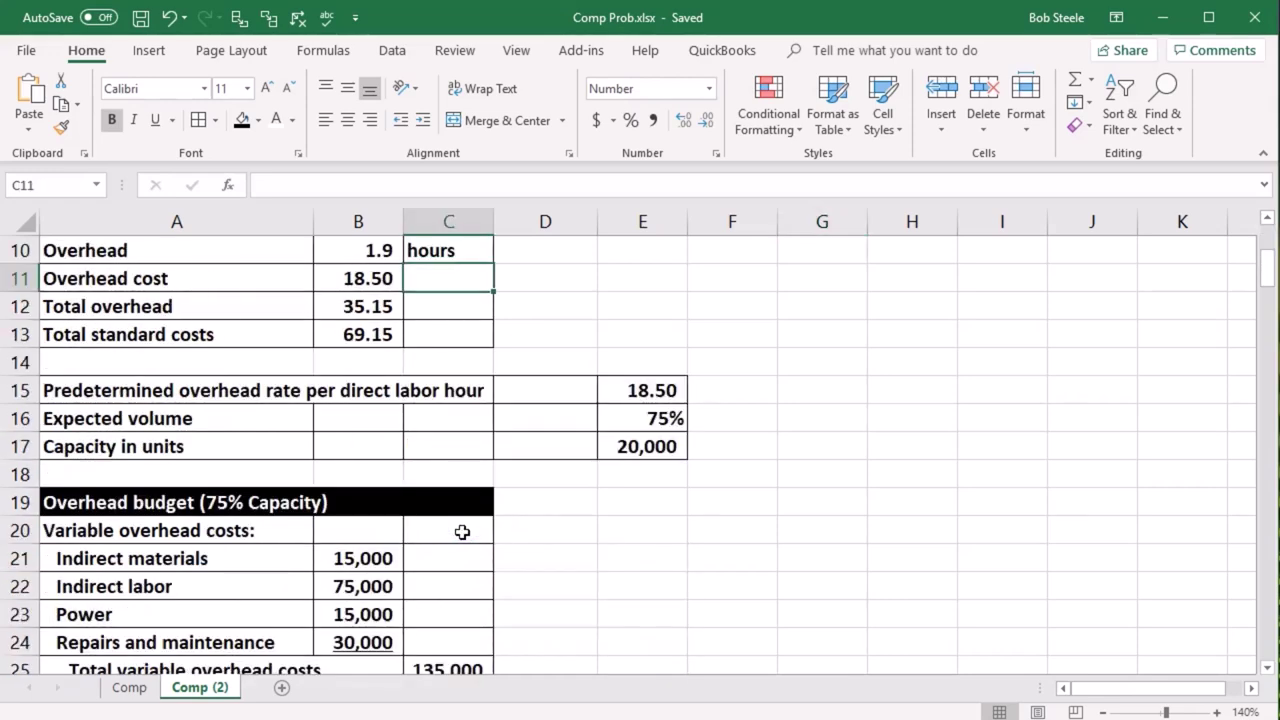
scroll(462, 532, down, 3)
click(466, 536)
scroll(469, 545, up, 15)
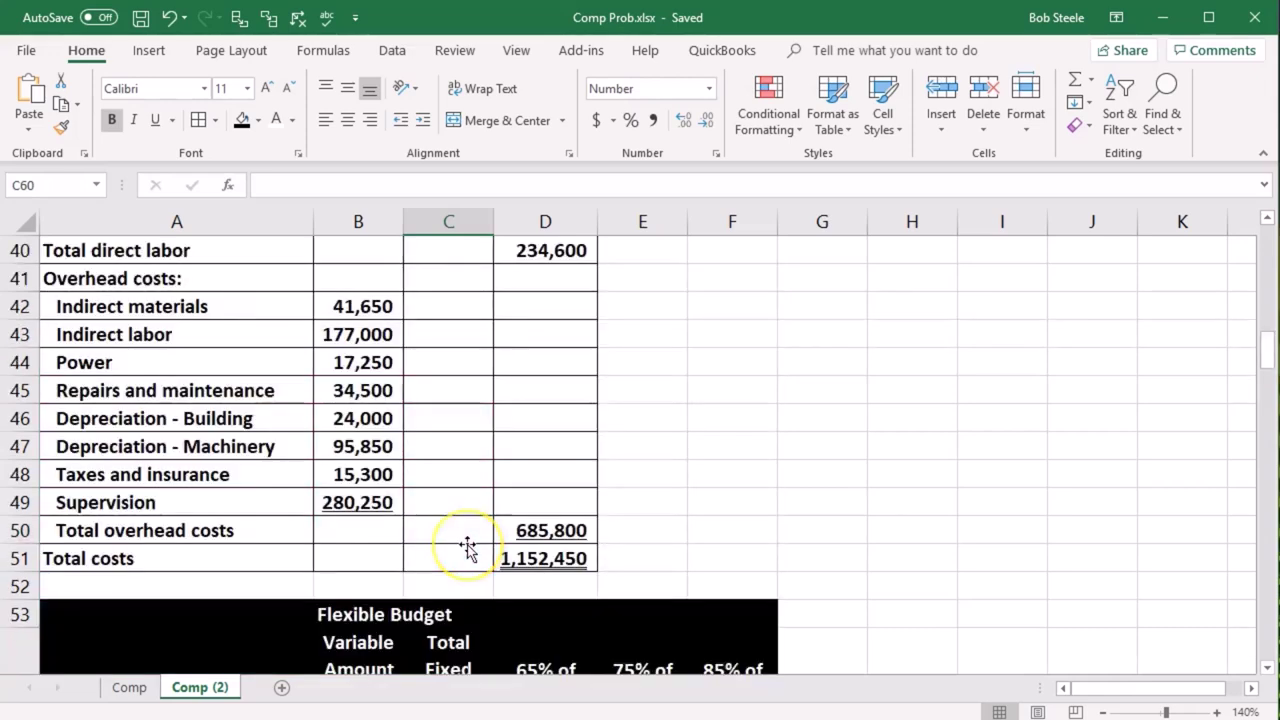
scroll(469, 545, up, 2)
click(571, 498)
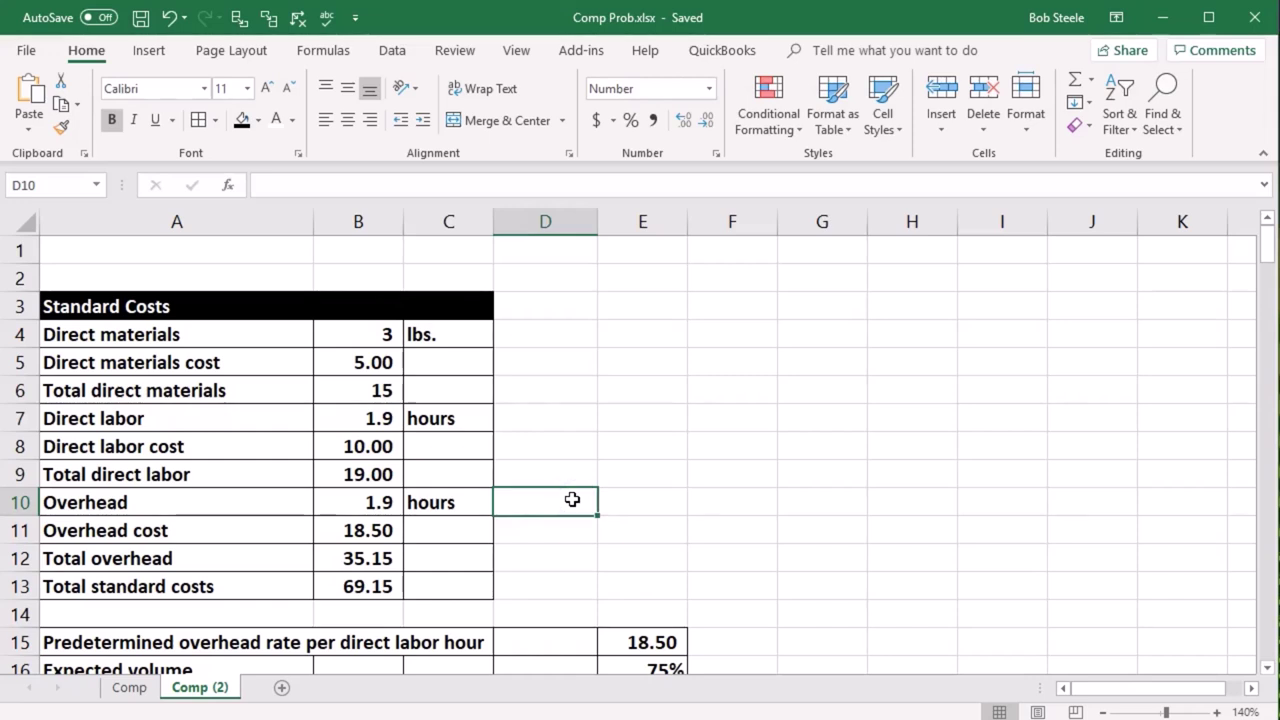
- Review the direct materials quantity, unit cost and total lines with their units in the Standard Costs table
drag(214, 337, 214, 395)
drag(371, 337, 380, 408)
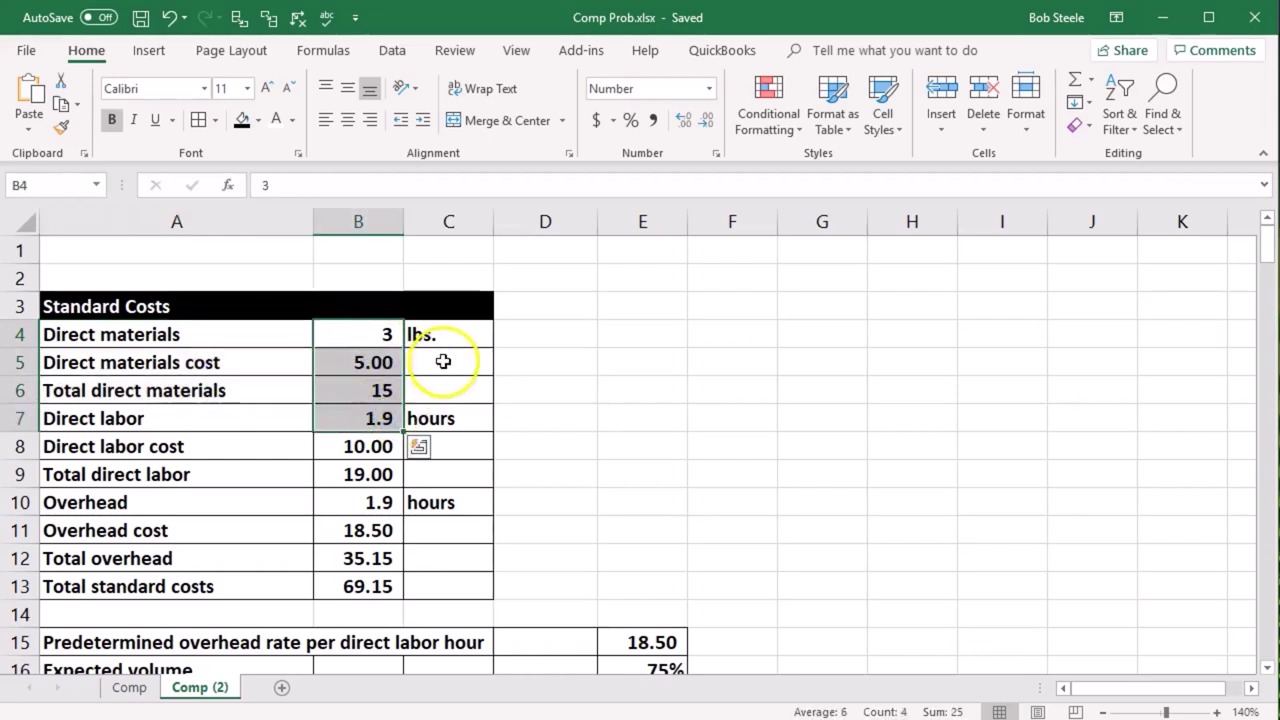
drag(449, 338, 448, 386)
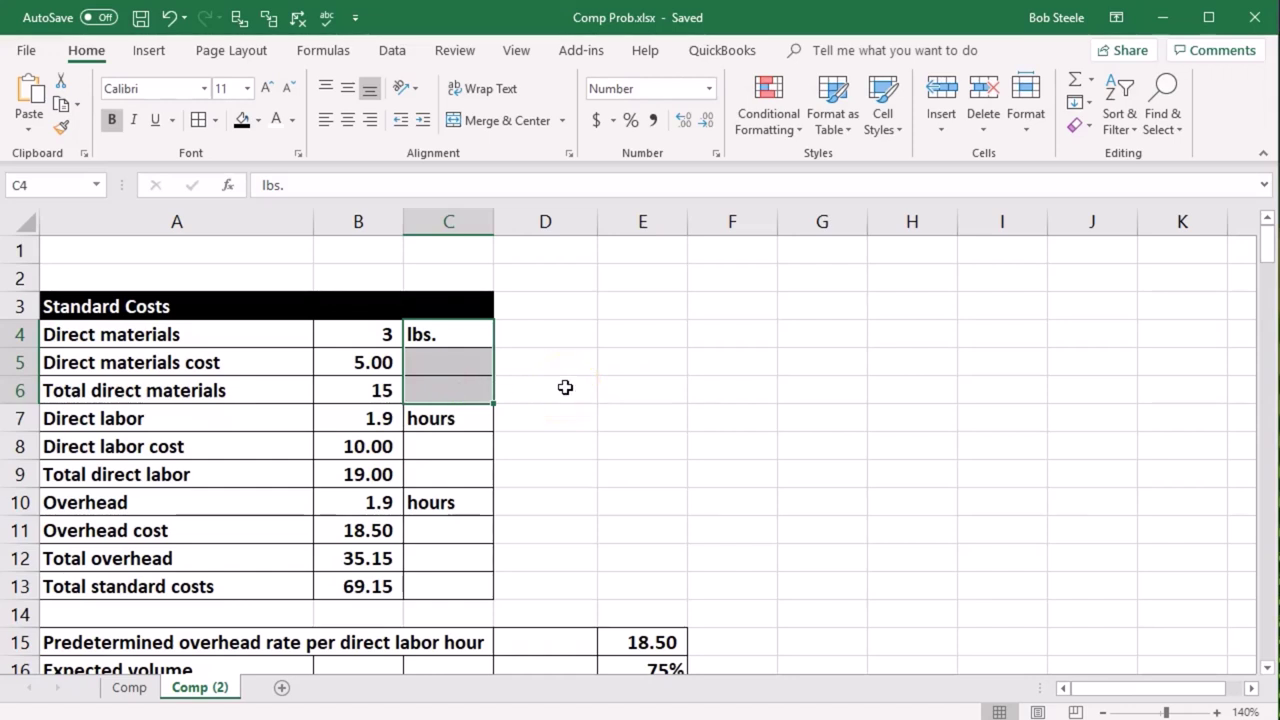
click(381, 330)
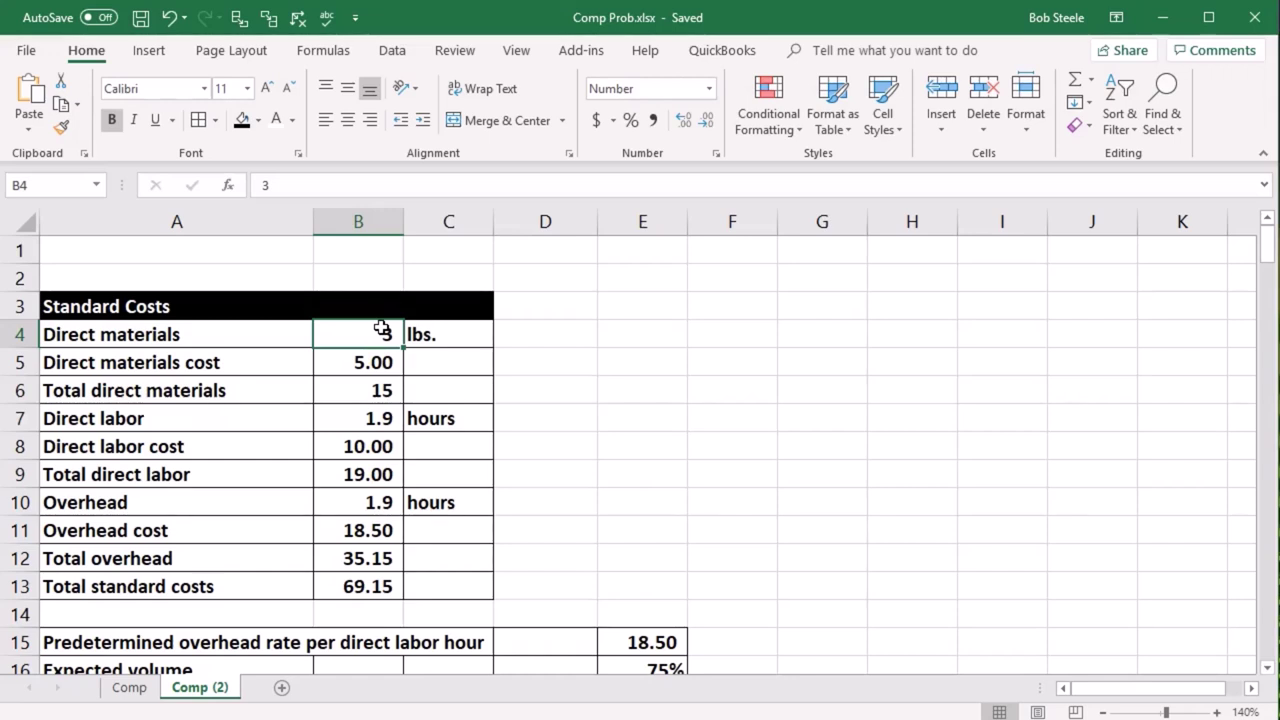
click(226, 334)
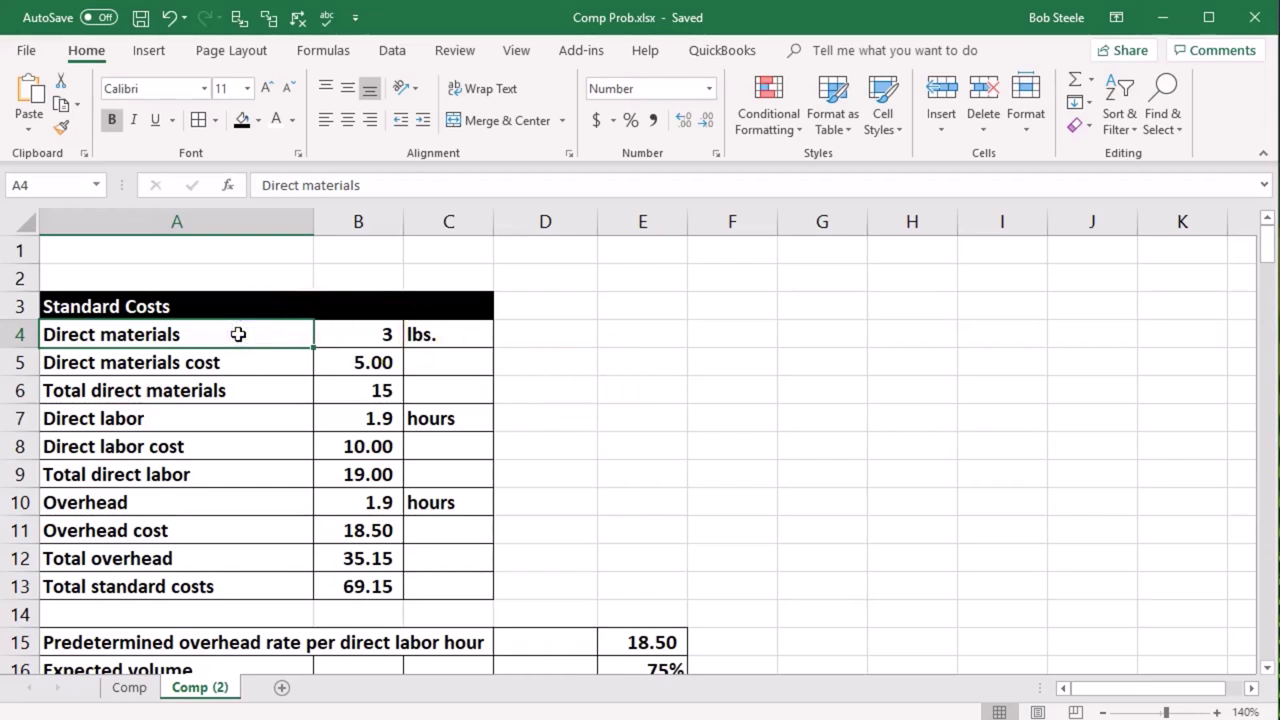
key(Down)
key(Down)
key(Right)
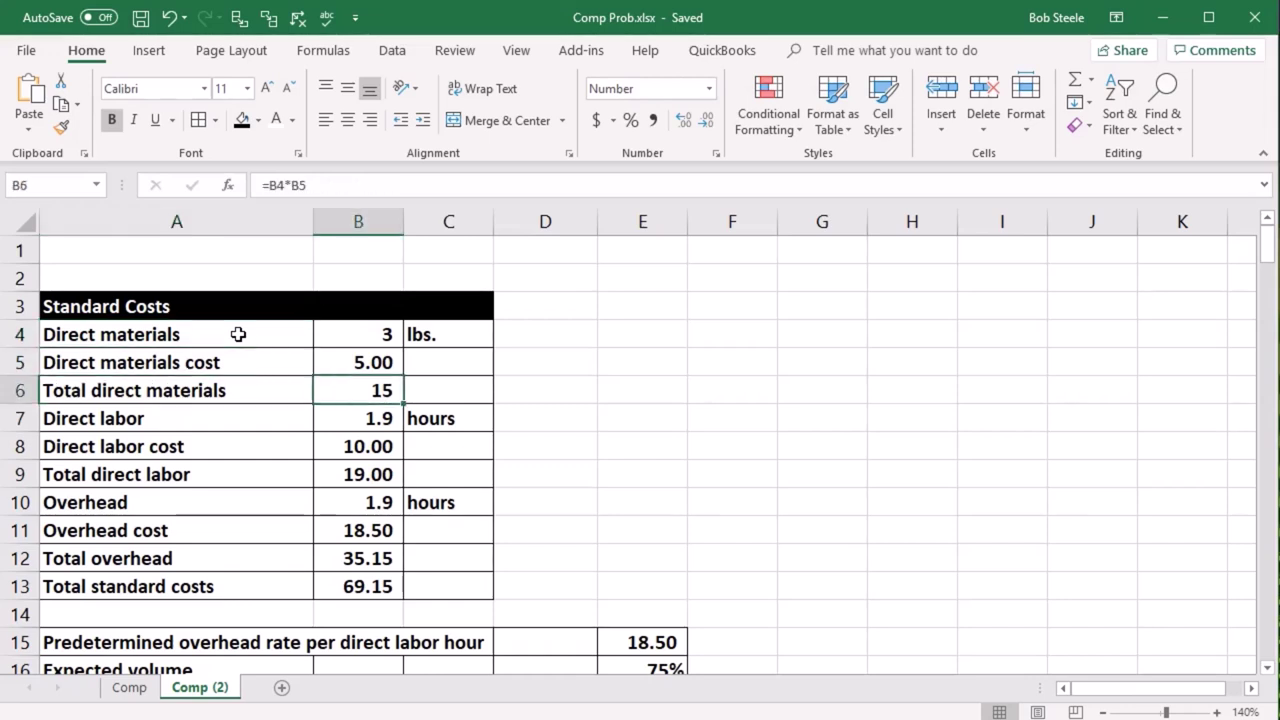
key(Down)
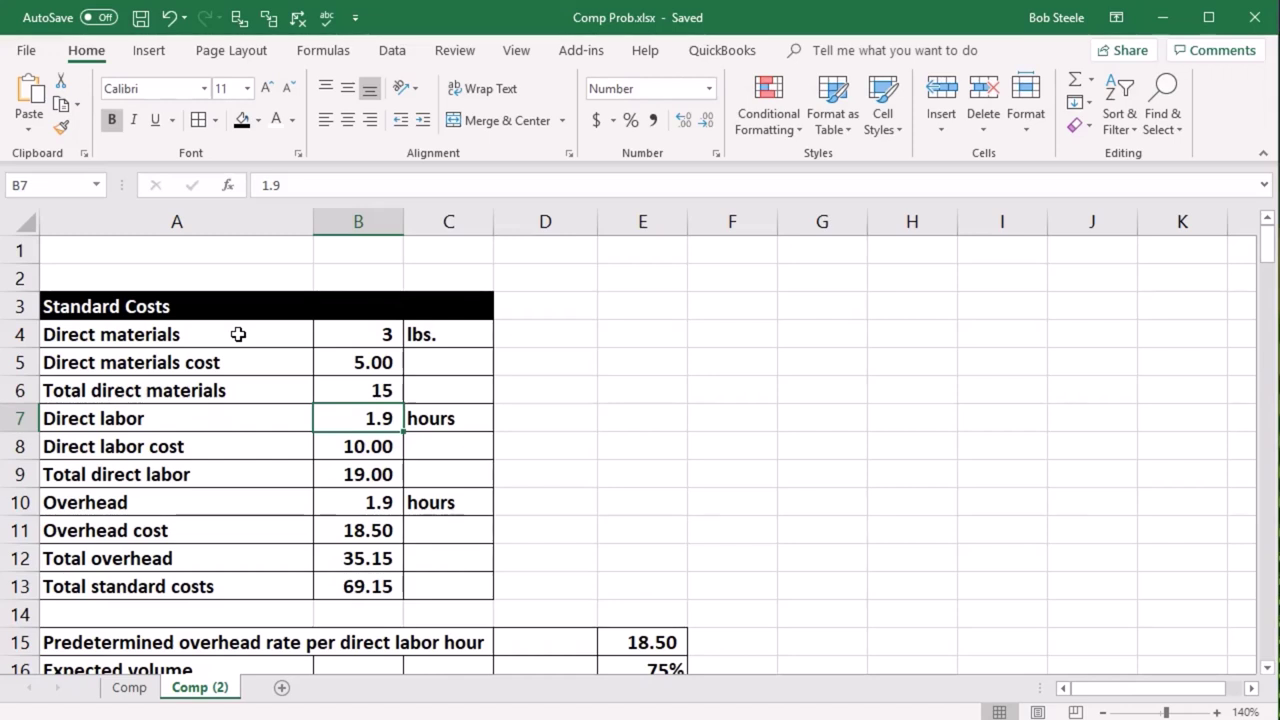
click(343, 337)
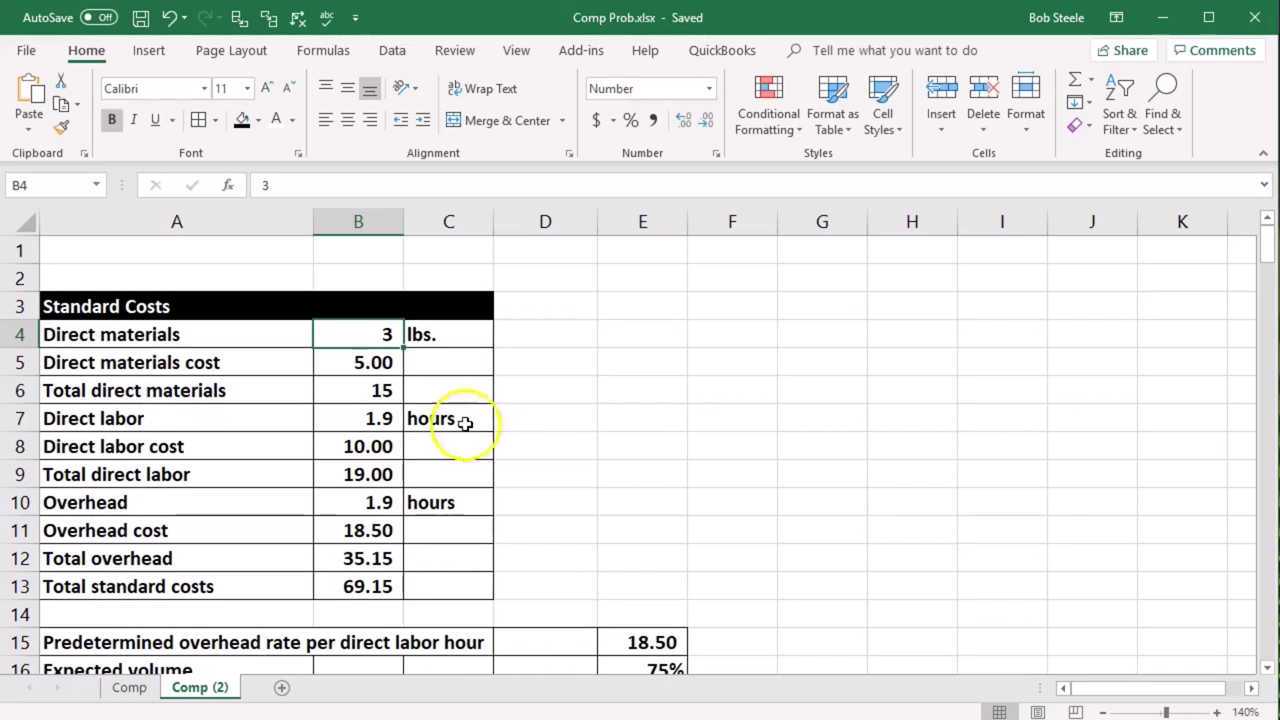
- Go through the direct materials labels and inspect the total direct materials formula in B6 without changing it
click(280, 342)
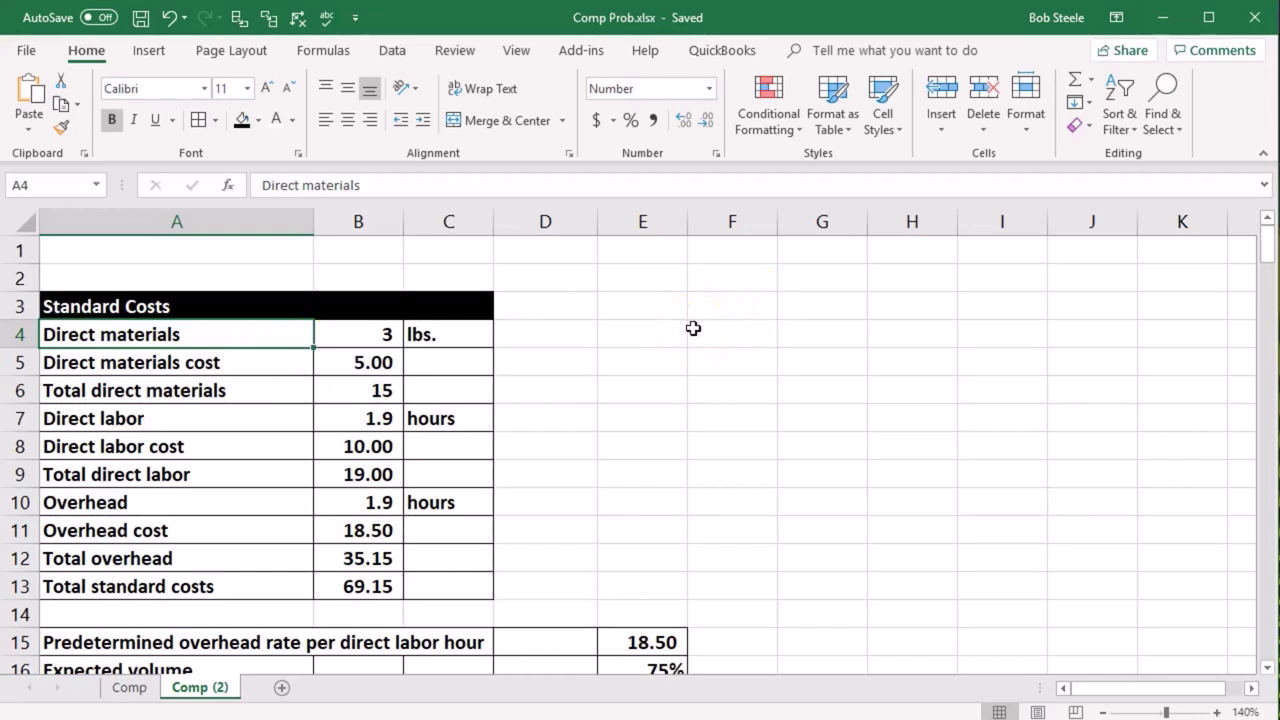
key(Down)
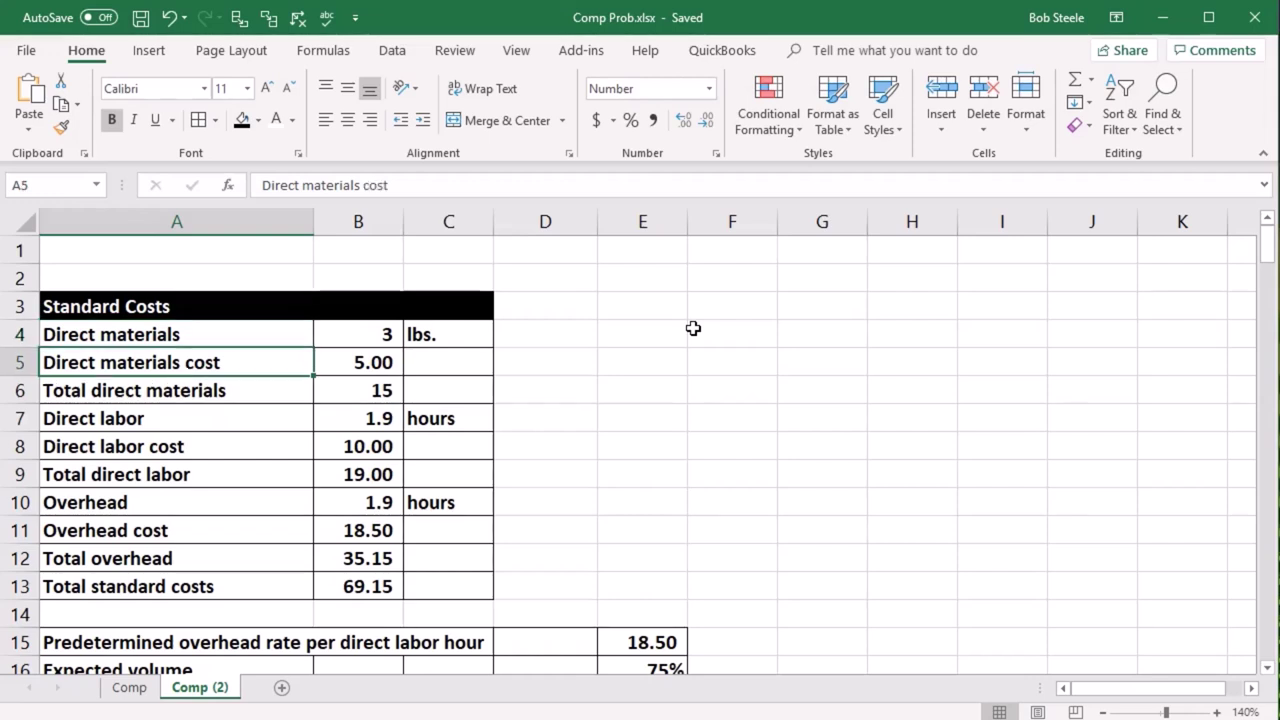
key(Down)
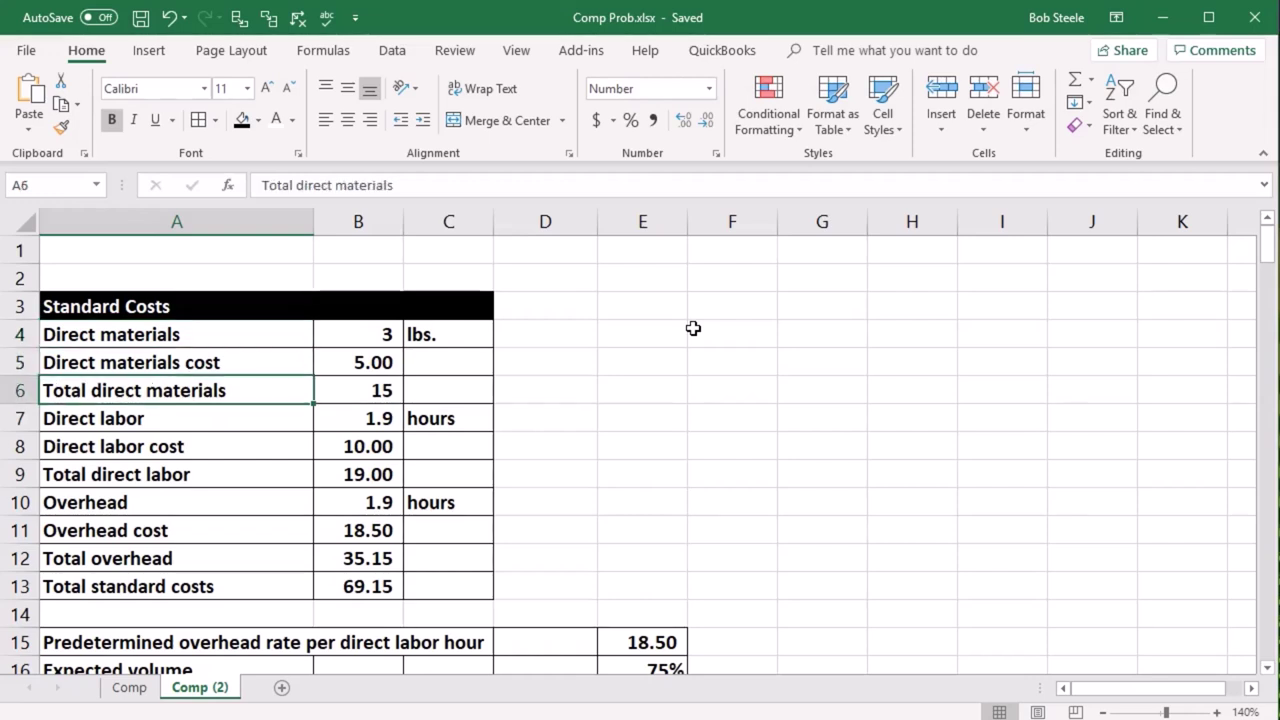
double_click(345, 388)
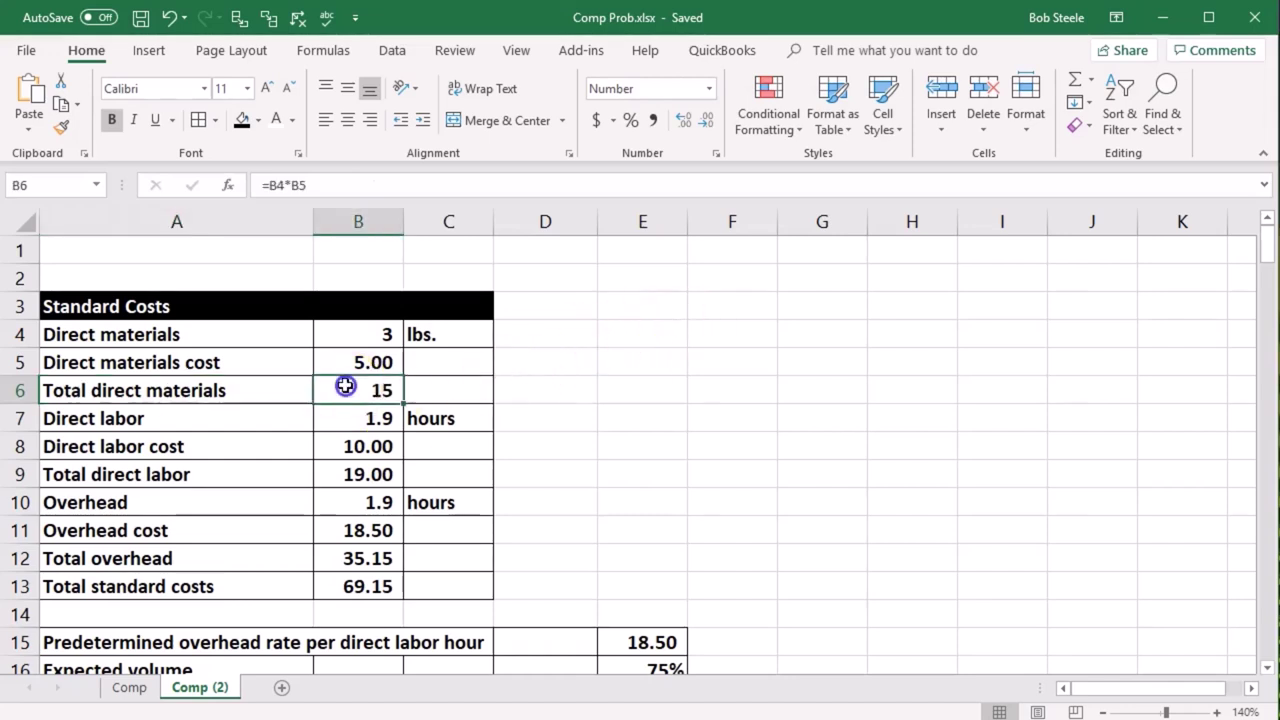
key(Return)
click(343, 386)
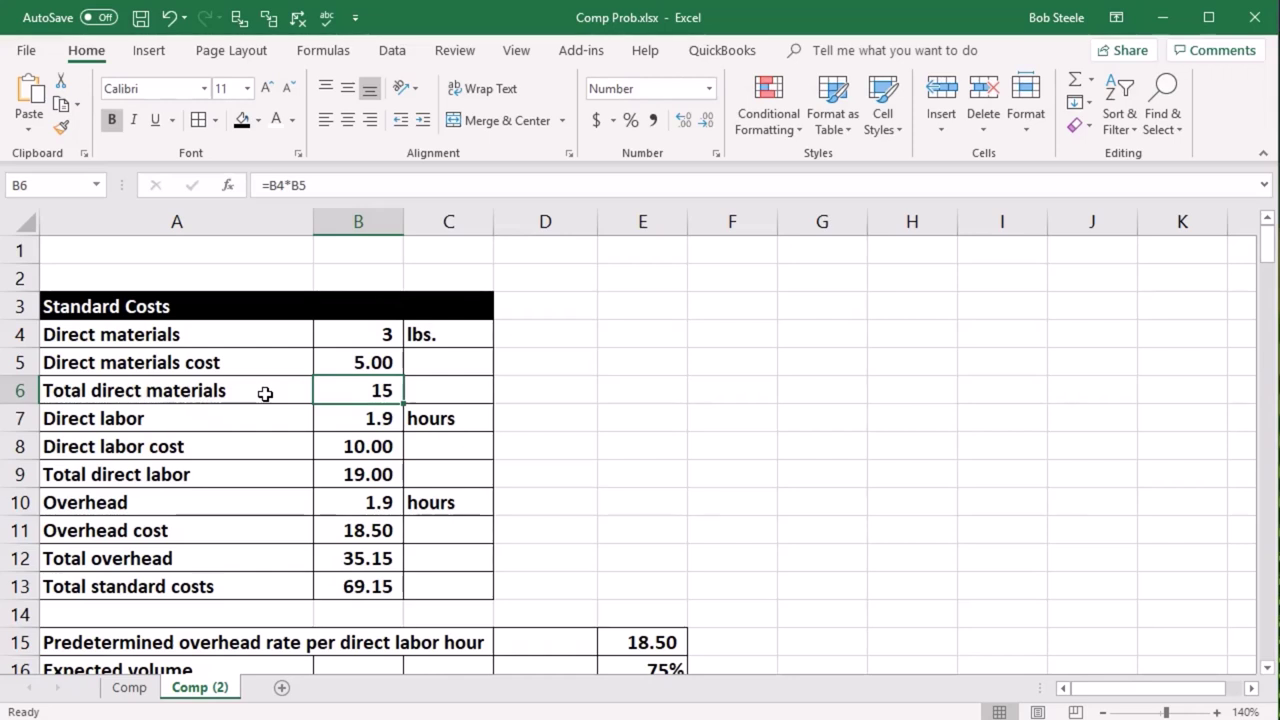
- Examine the direct labor hours, direct labor cost and total direct labor formula in B7 through B9
key(Down)
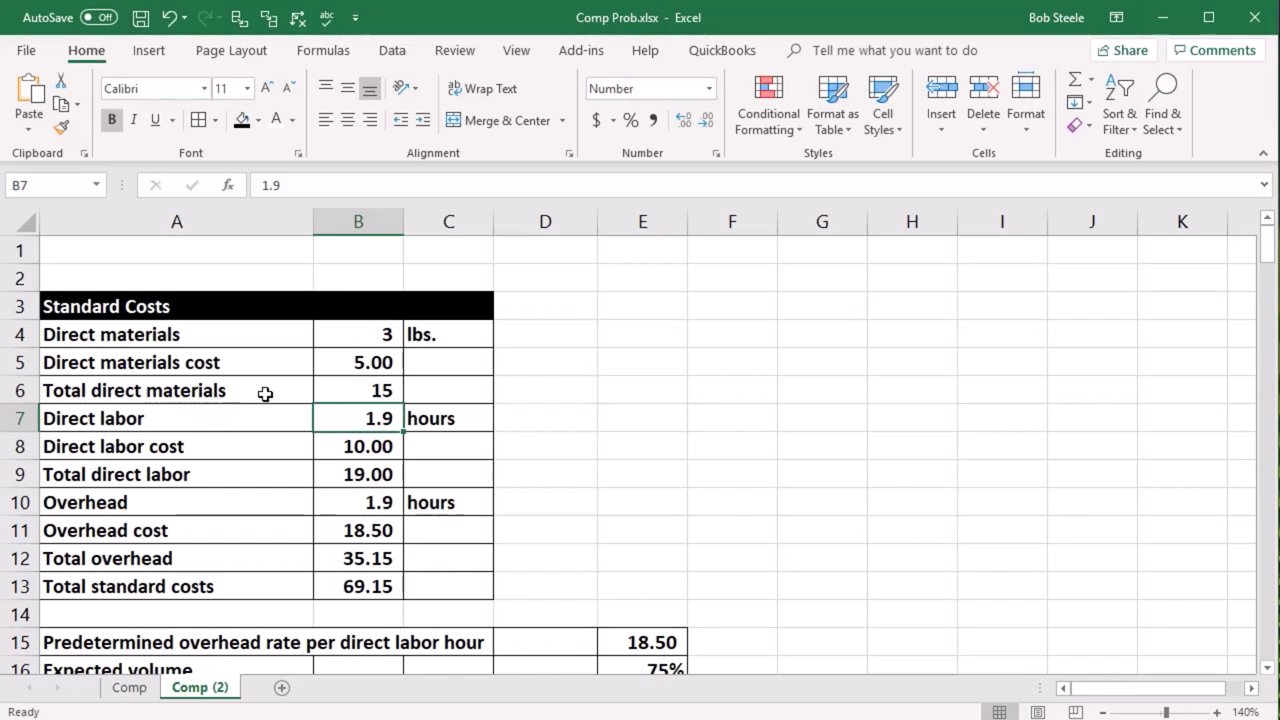
key(Left)
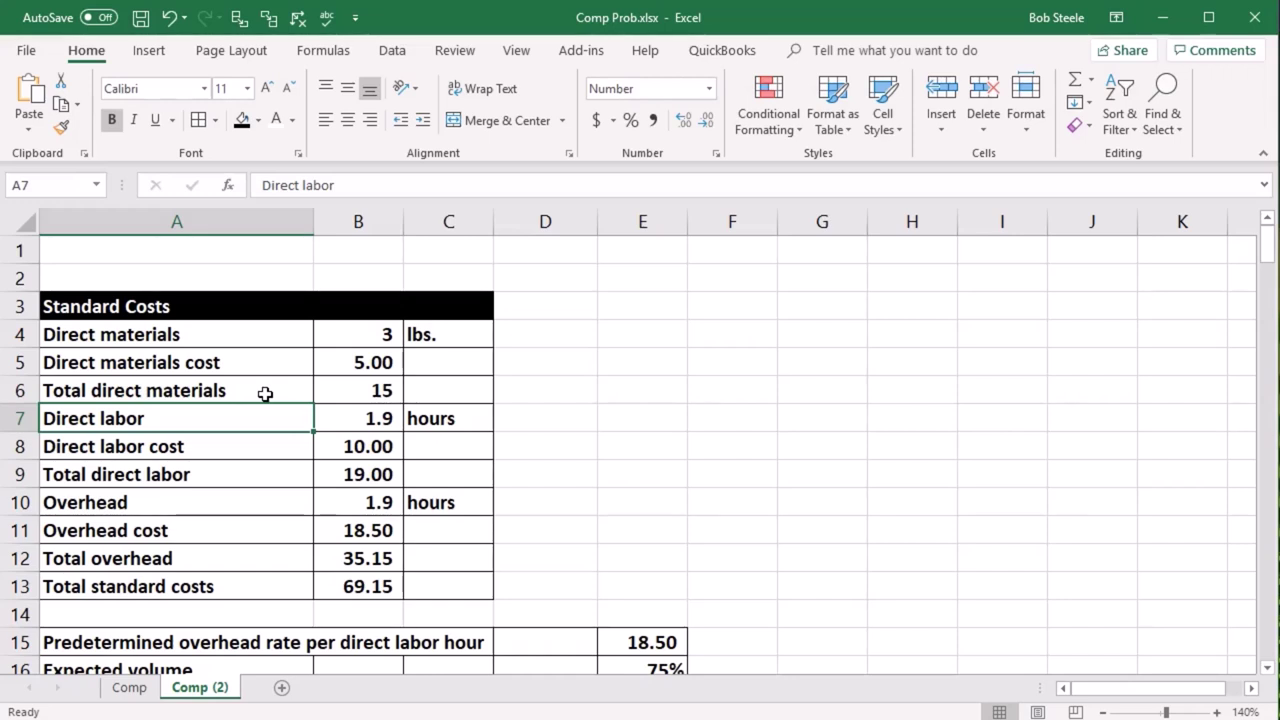
key(Right)
key(Down)
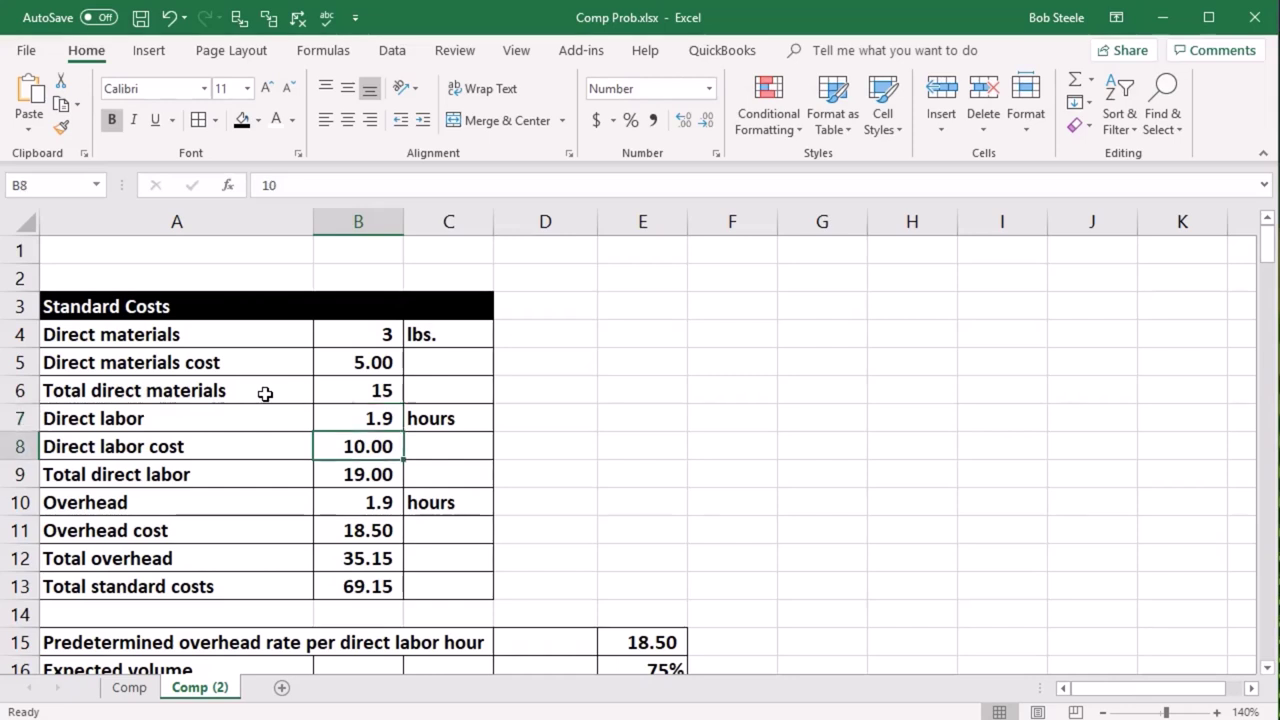
key(Down)
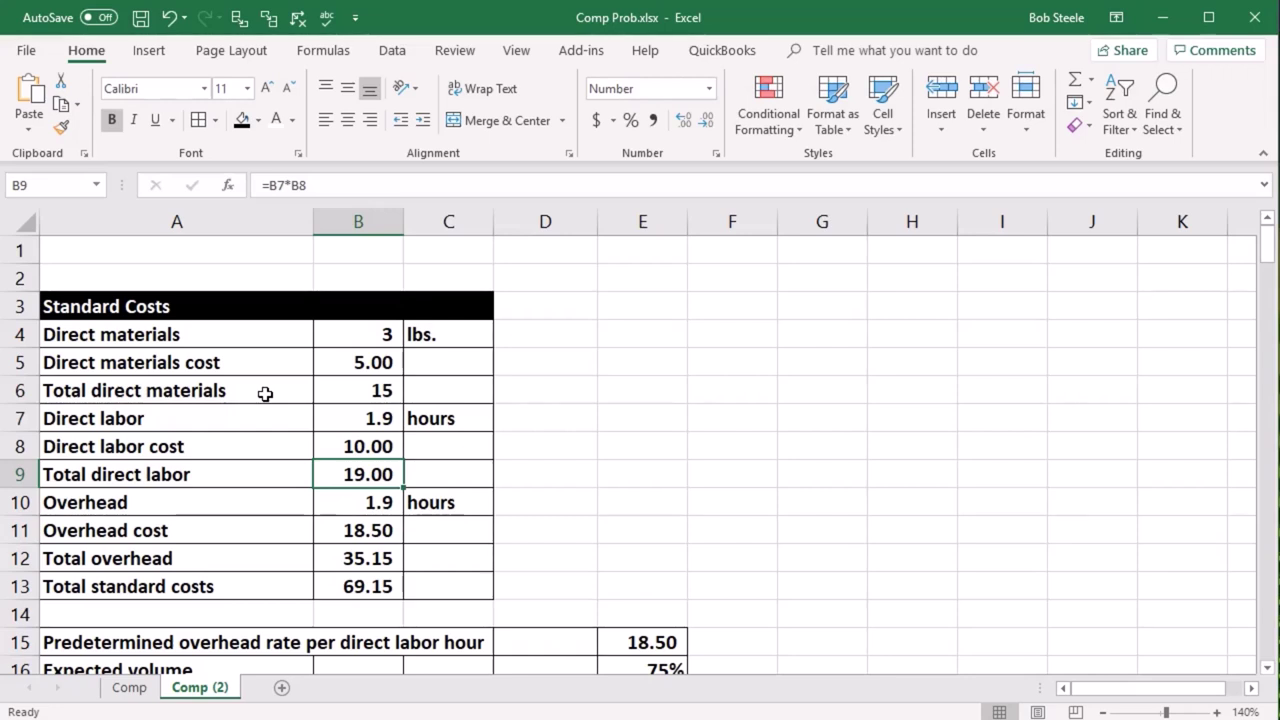
- Examine the overhead hours, overhead cost and total overhead formula in B10 through B12
key(Left)
key(Down)
key(Right)
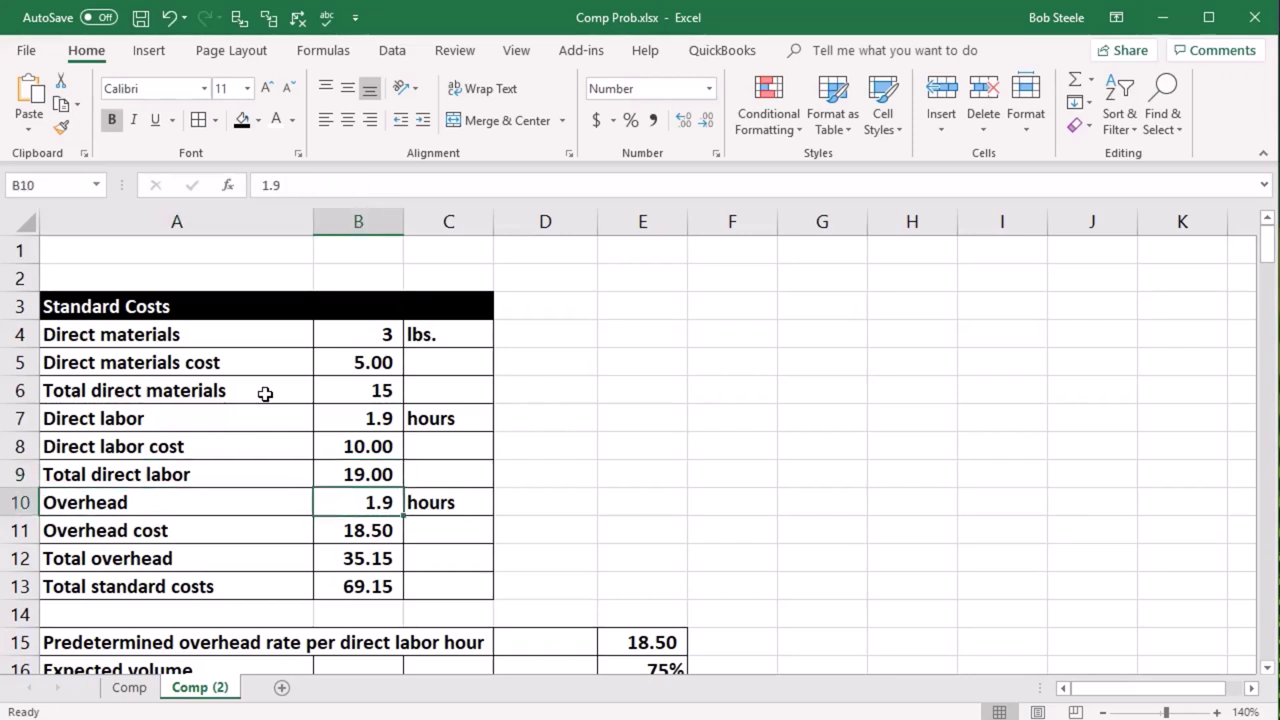
key(Down)
key(Down)
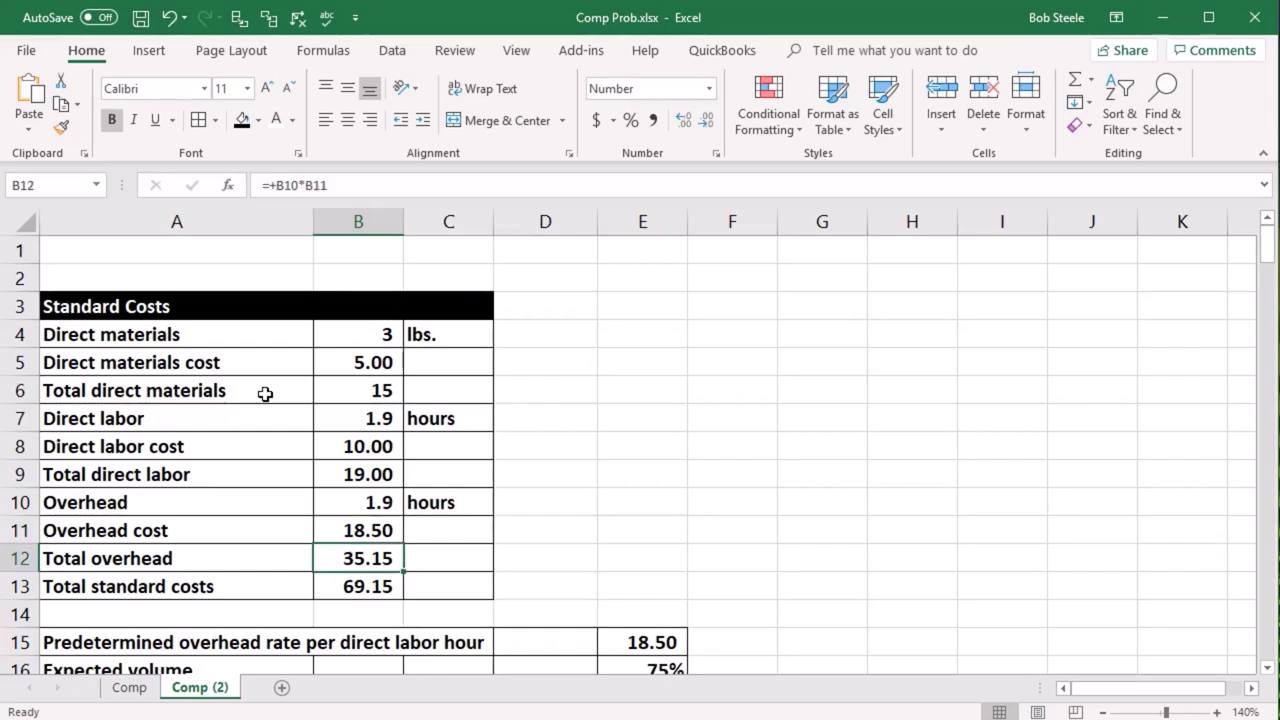
- Inspect which cells the total standard costs formula in B13 adds up, leaving the formula unchanged
click(341, 586)
double_click(341, 586)
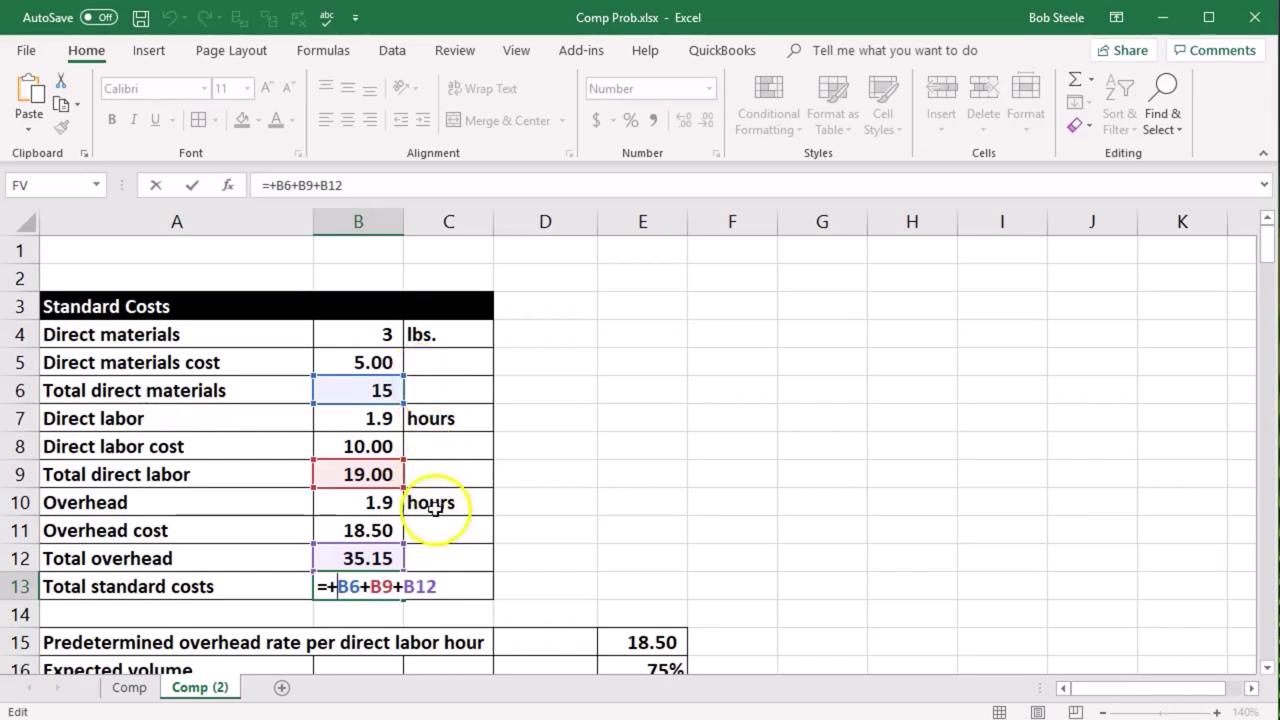
key(Return)
- Review the predetermined overhead rate per direct labor hour, expected volume and capacity in units in rows 15 to 17
scroll(554, 555, down, 1)
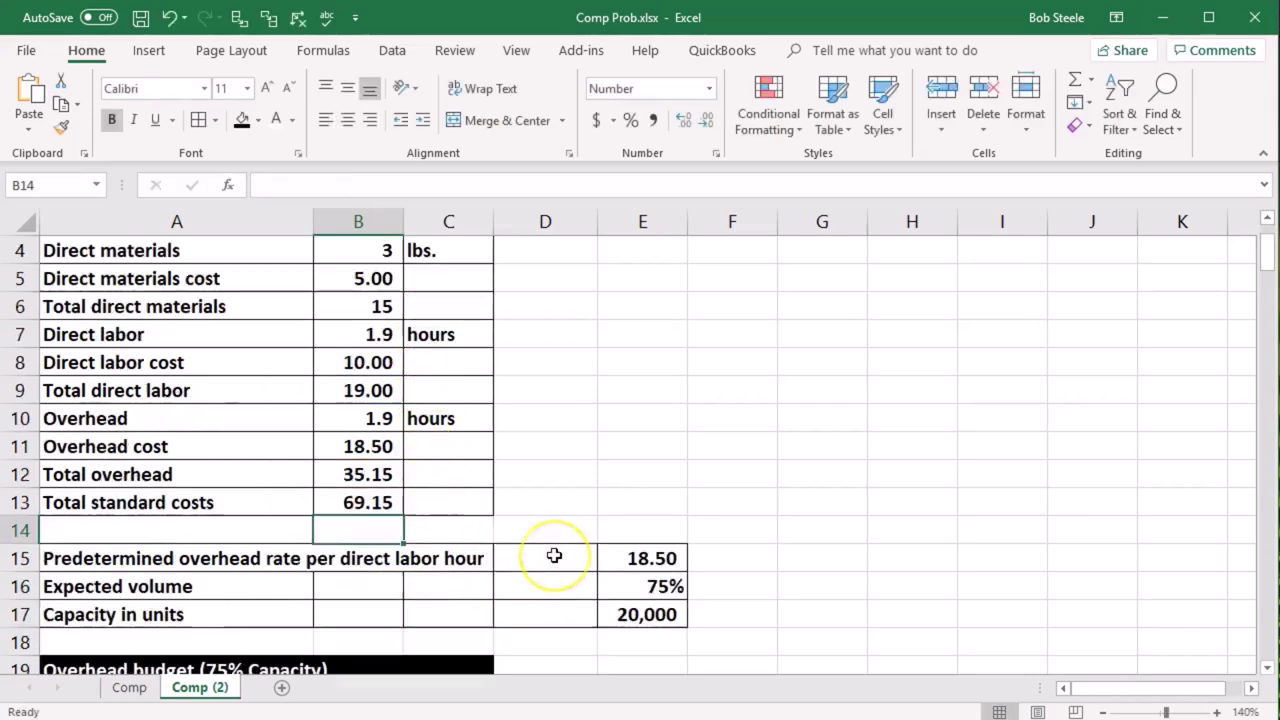
scroll(545, 553, down, 1)
click(194, 472)
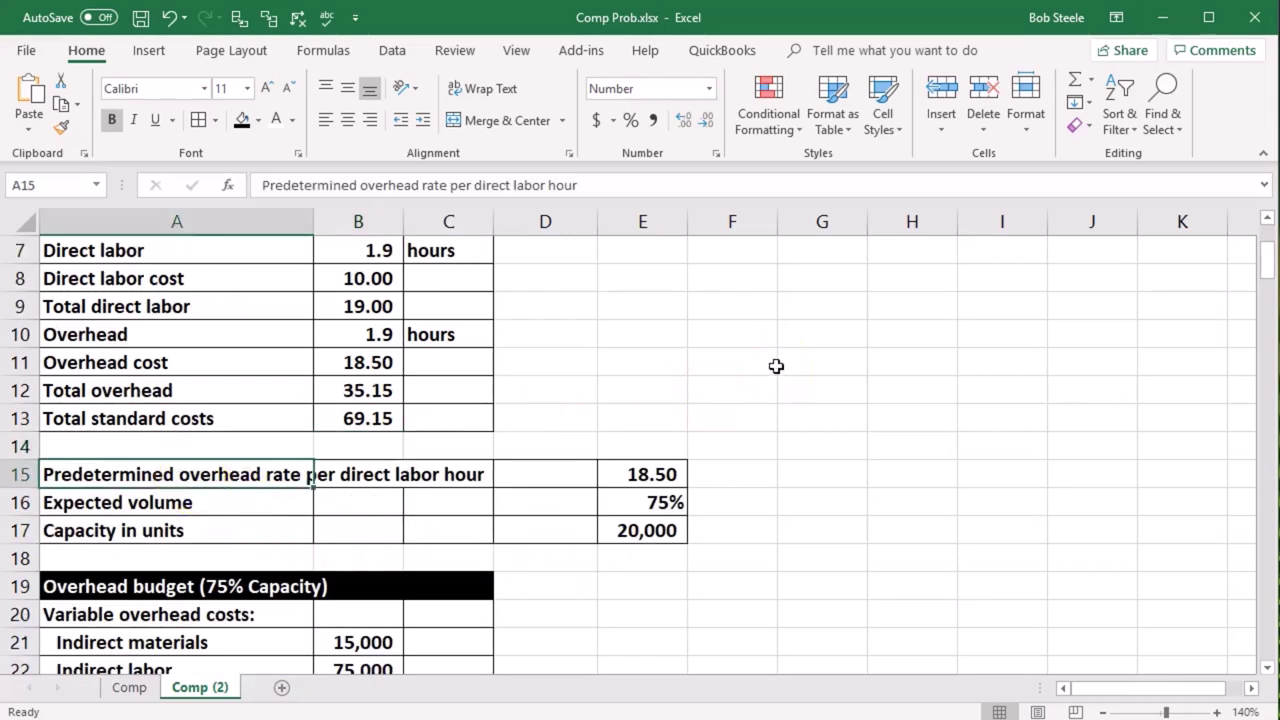
key(Down)
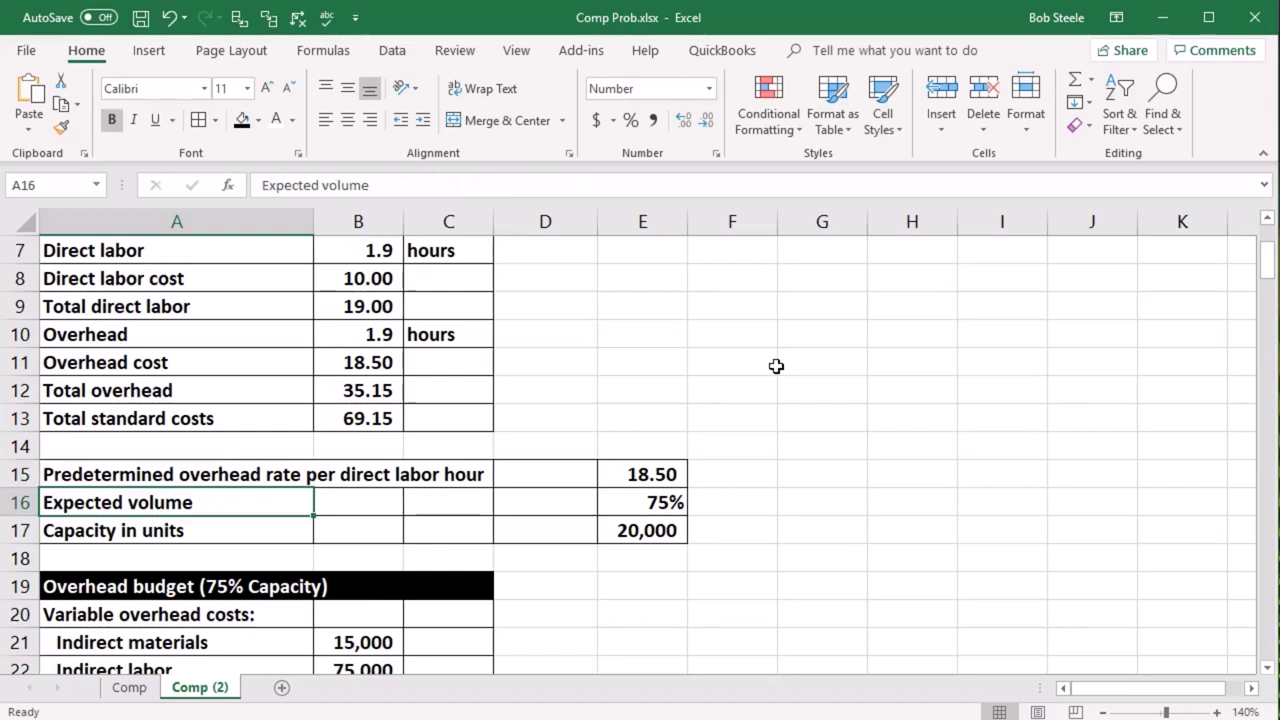
key(Right)
key(Right)
key(Right)
key(Right)
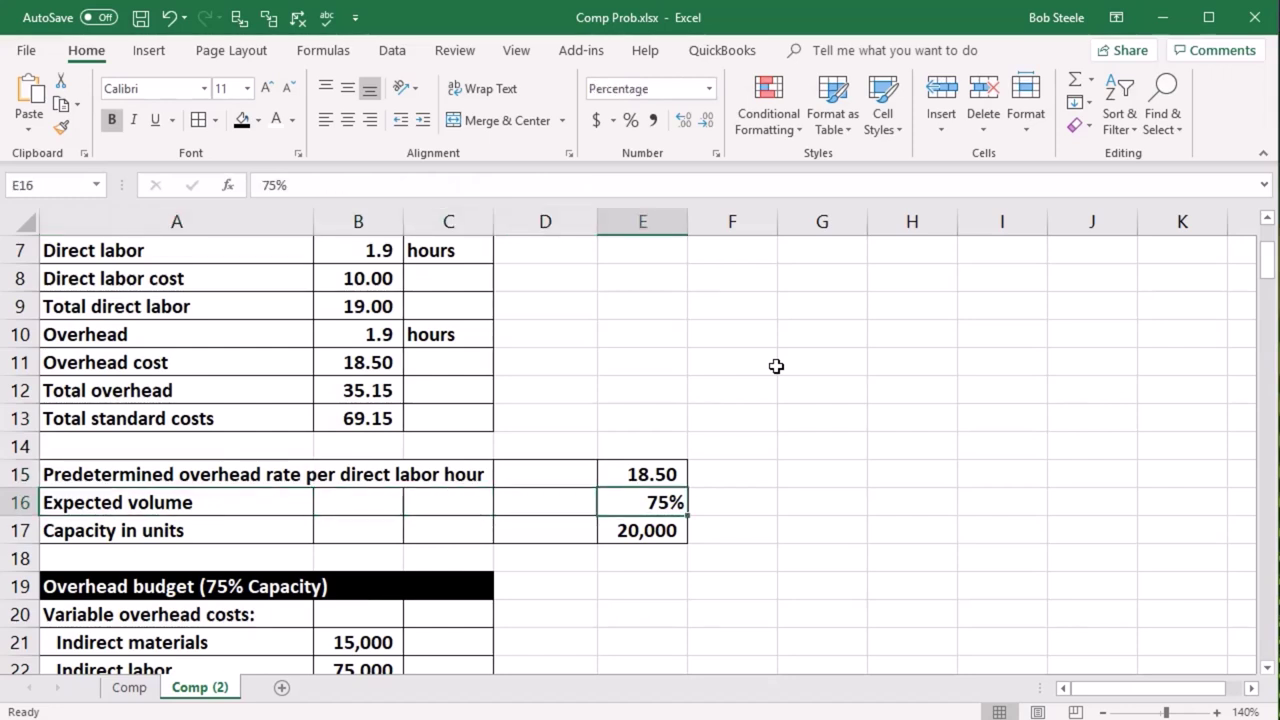
key(Down)
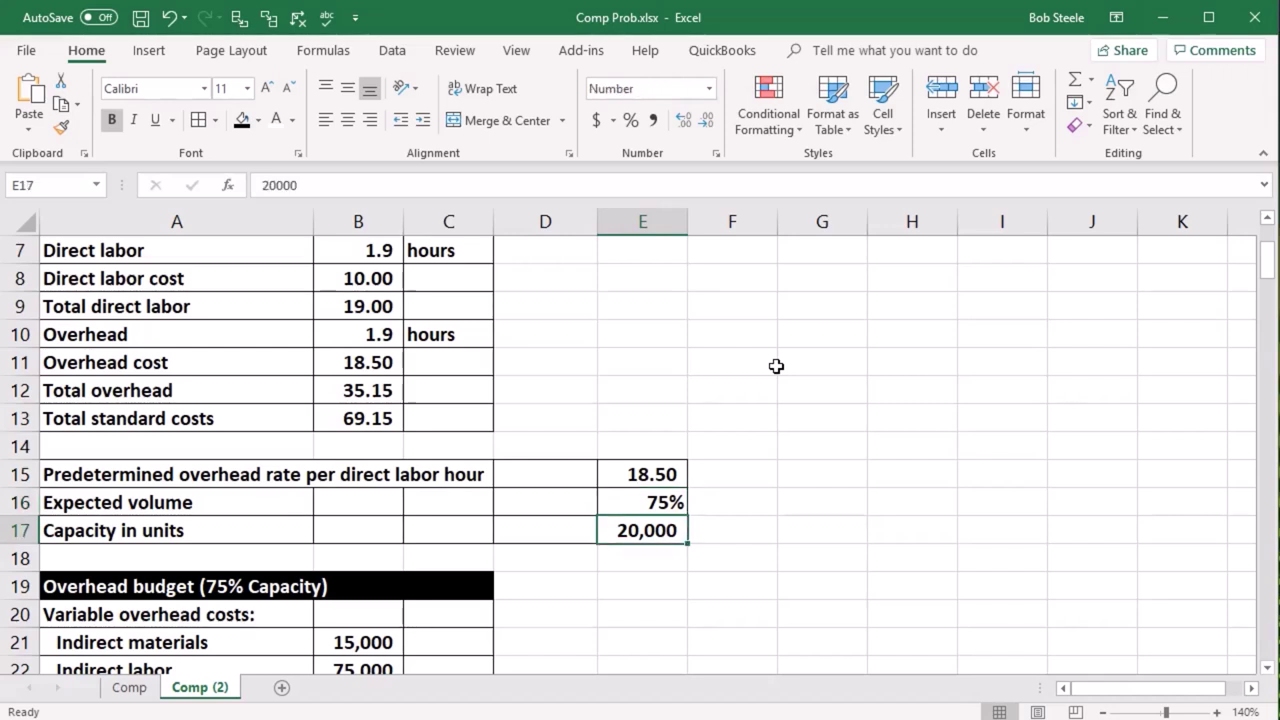
- Multiply 20000 by .75 in Calculator to work out the expected volume in units, and close Calculator
key(XF86Calculator)
click(1027, 453)
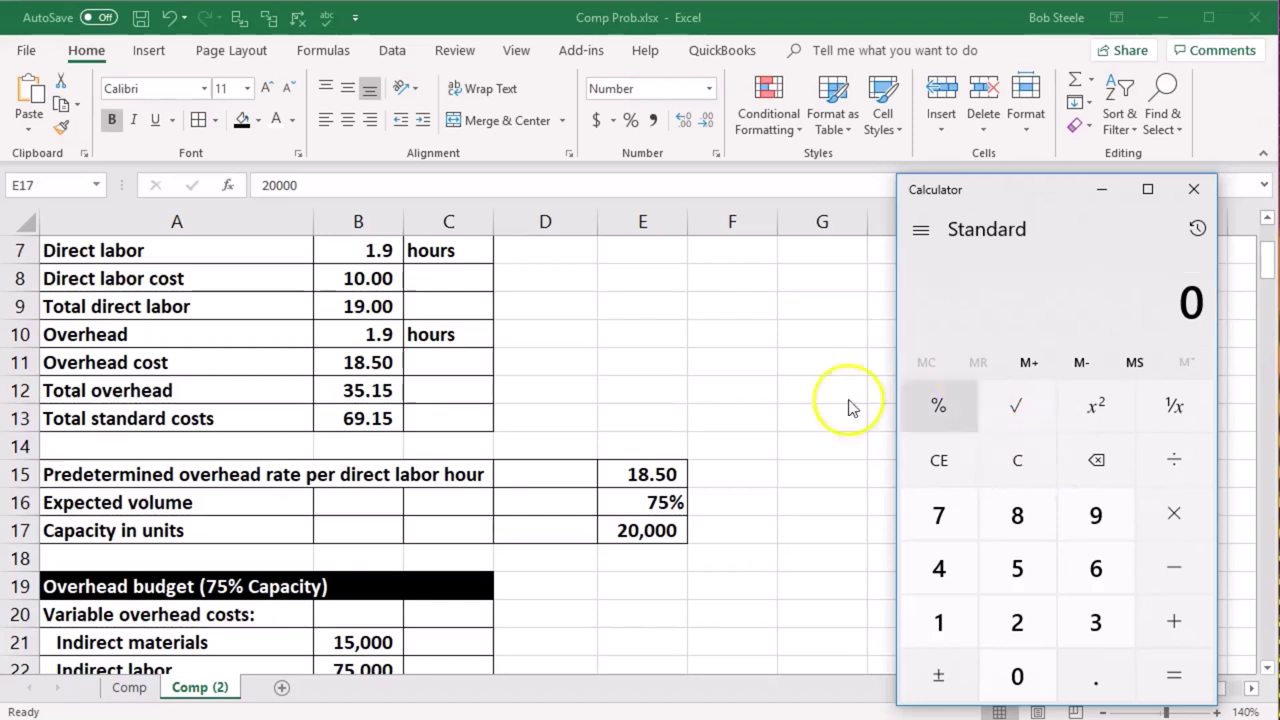
text(20000)
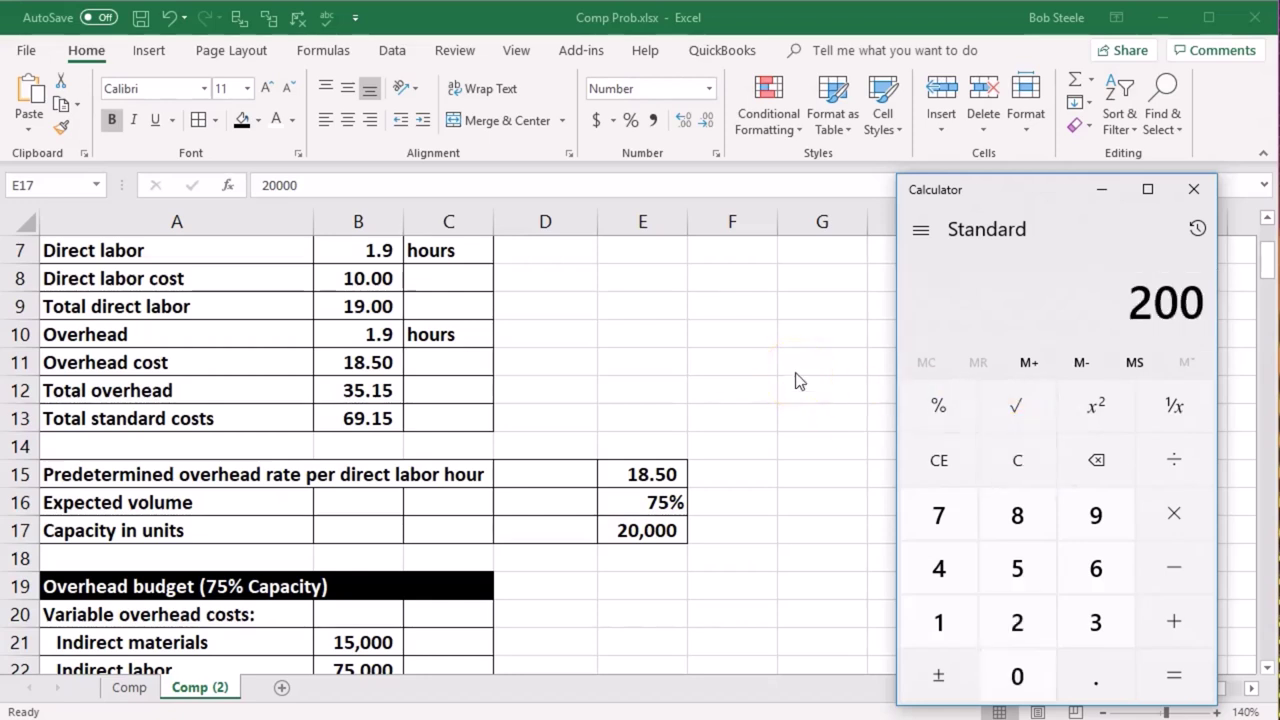
text(*.75)
key(Return)
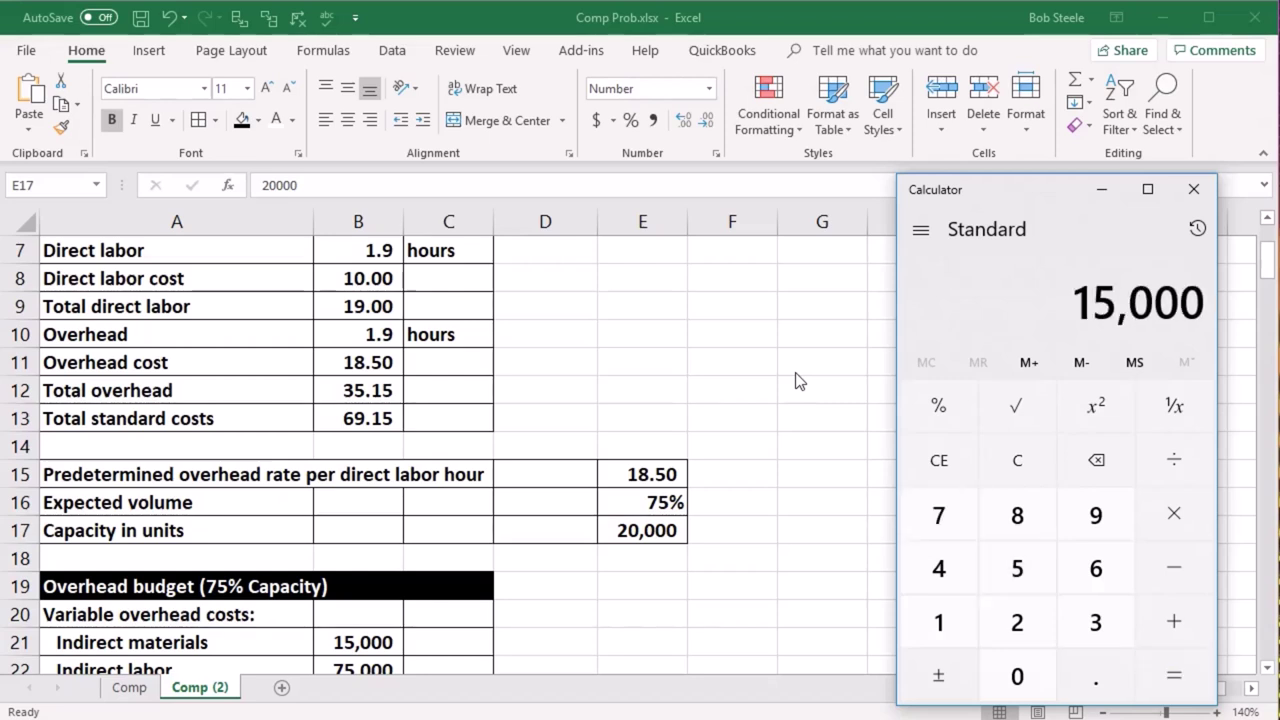
click(1194, 199)
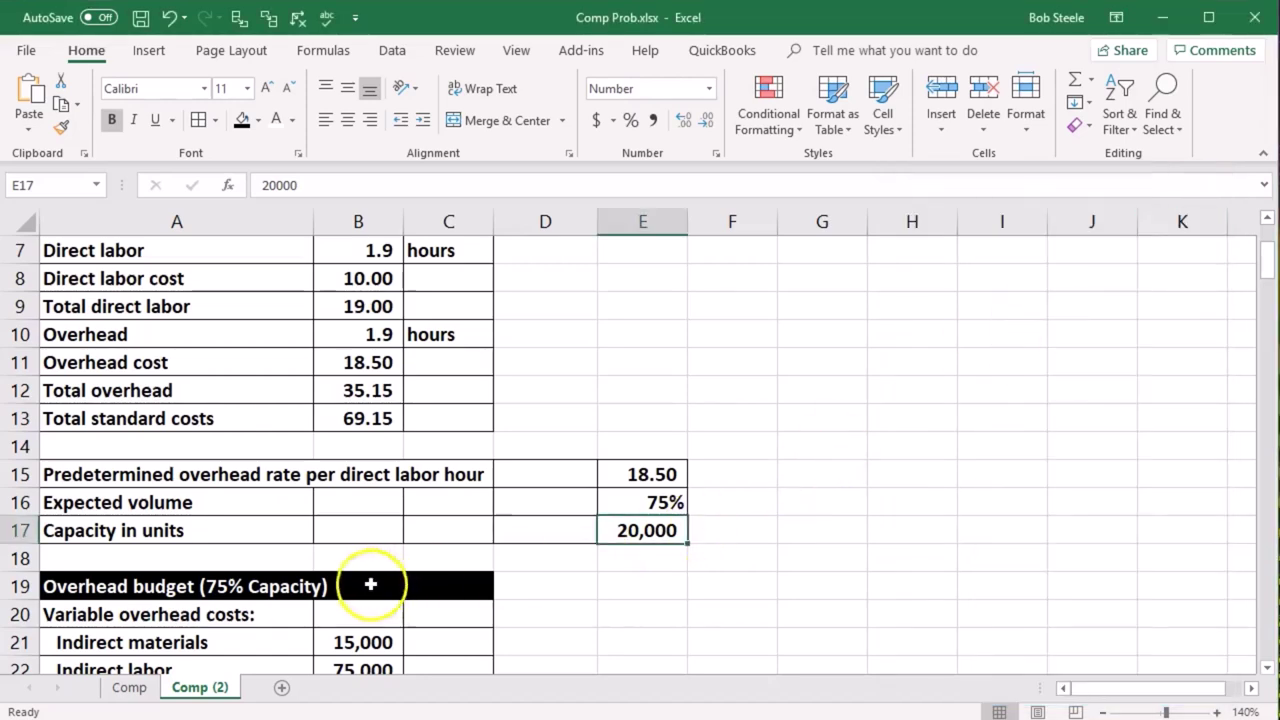
- Review the variable overhead costs of the 75% capacity overhead budget in B21 to B24 and their total in C25
click(370, 586)
scroll(551, 500, down, 2)
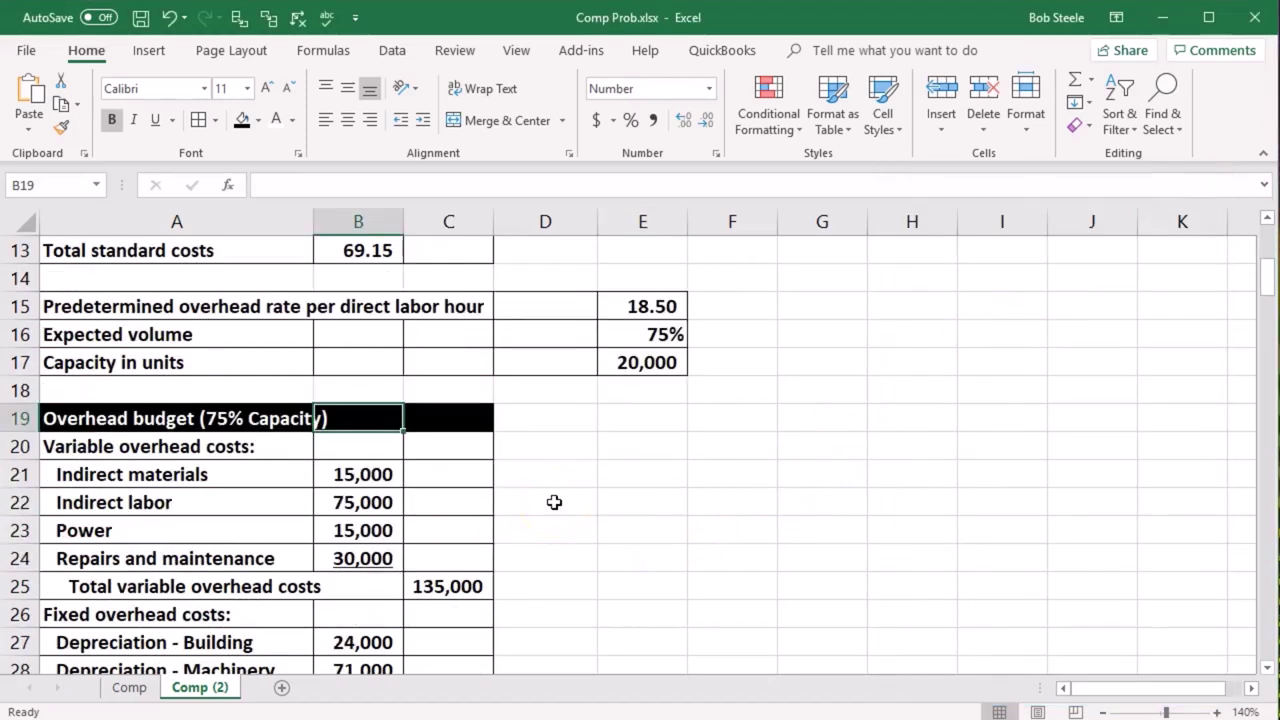
scroll(554, 502, down, 1)
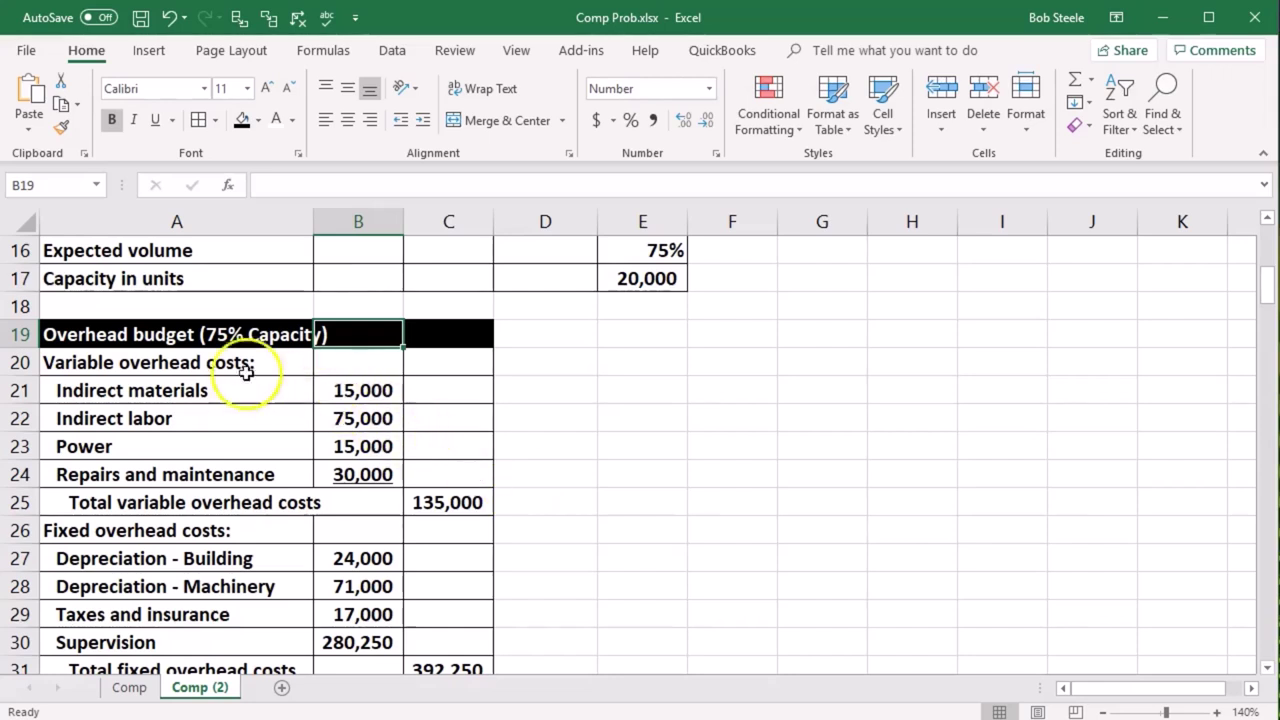
click(163, 351)
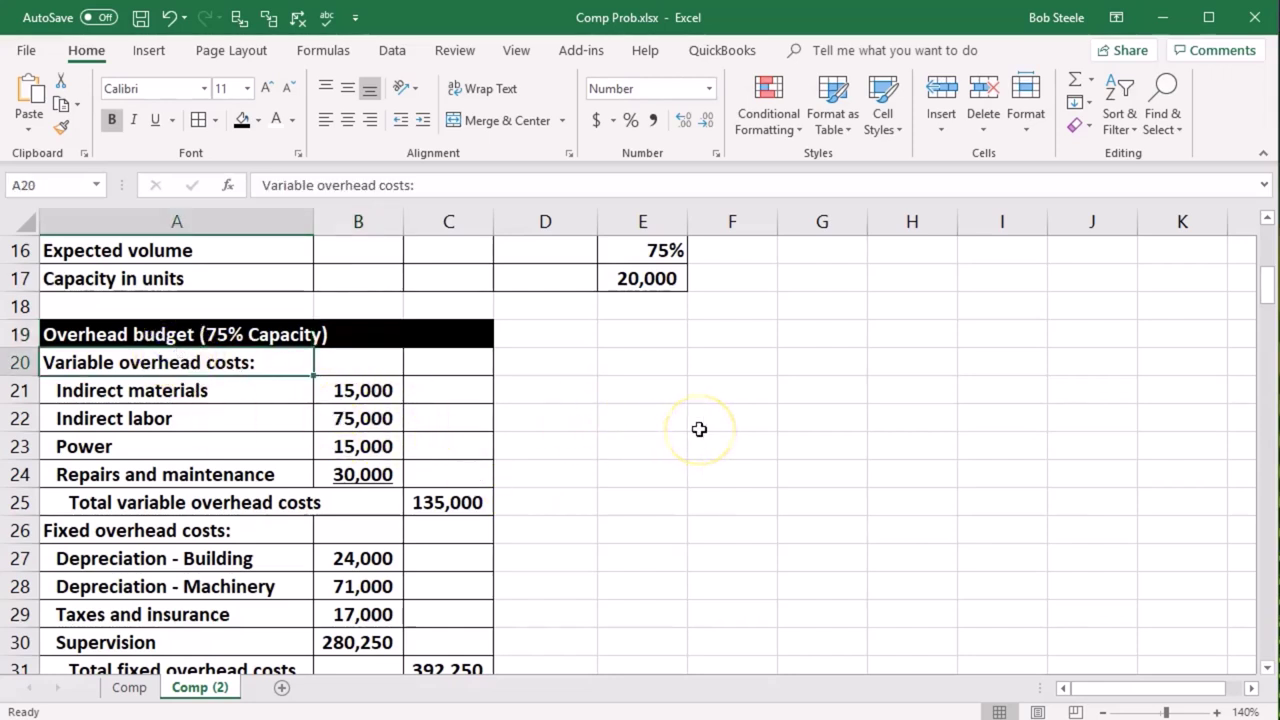
key(Down)
key(Right)
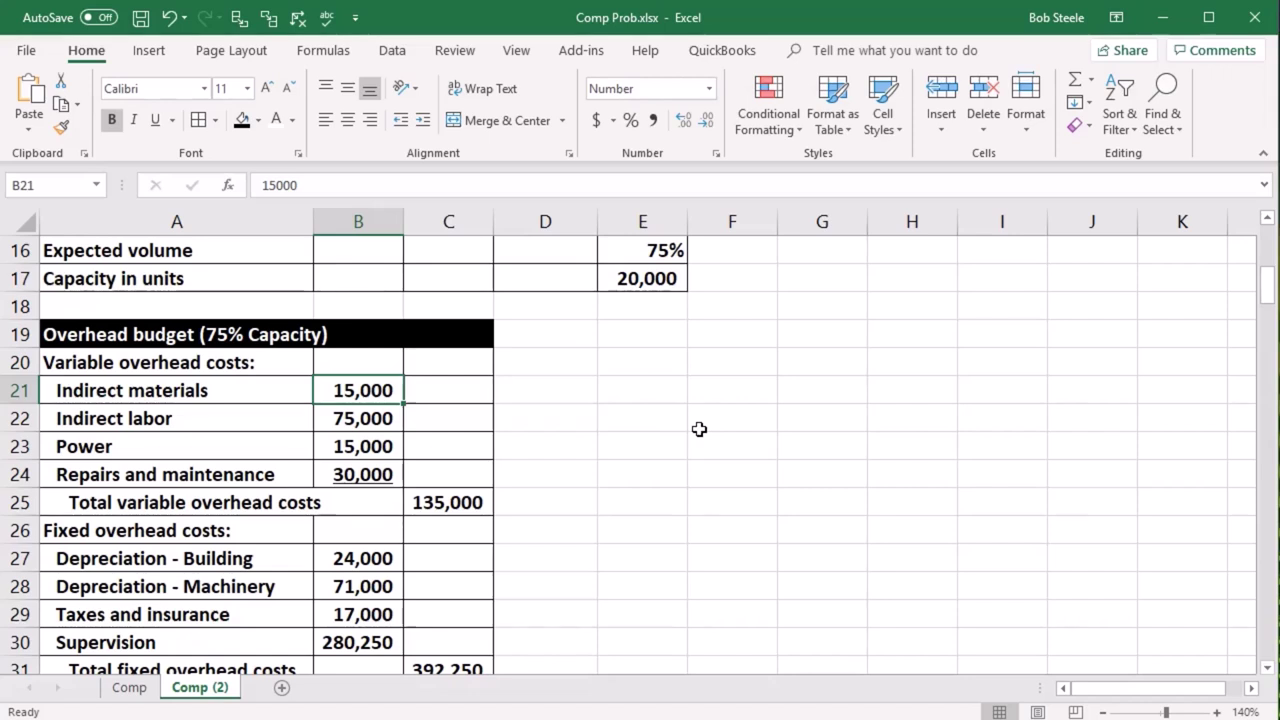
key(Down)
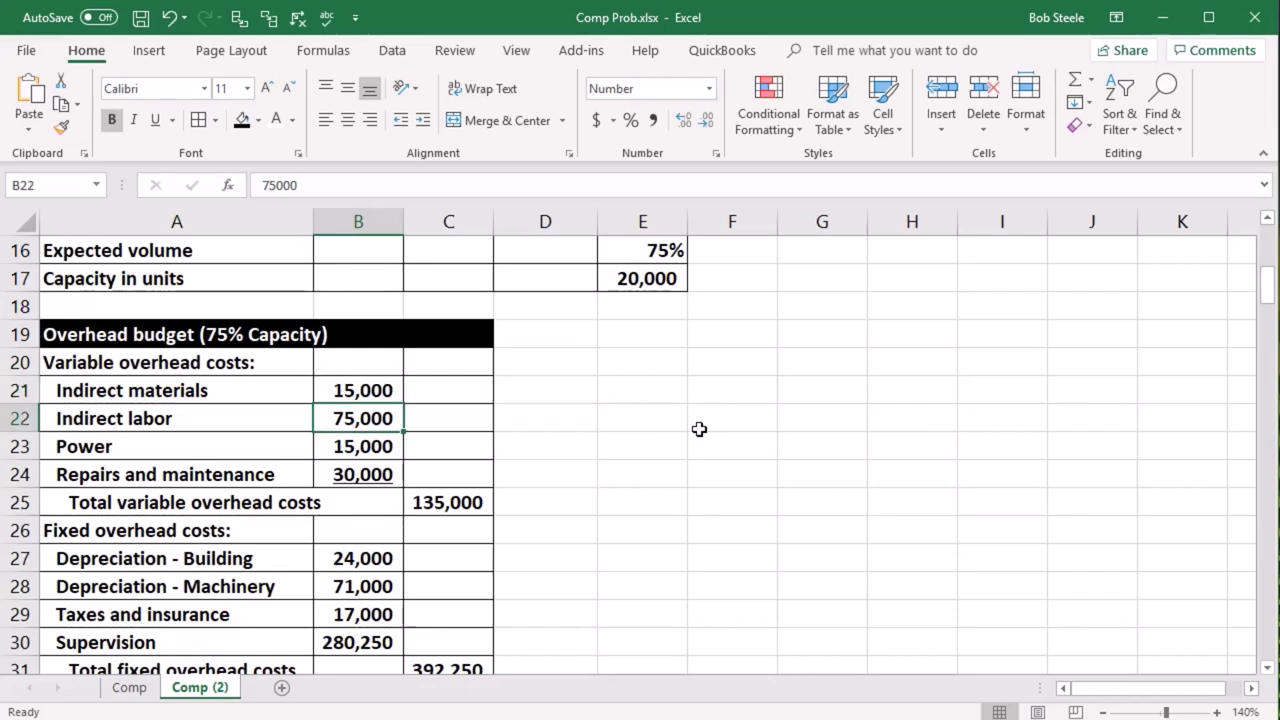
key(Down)
key(Down)
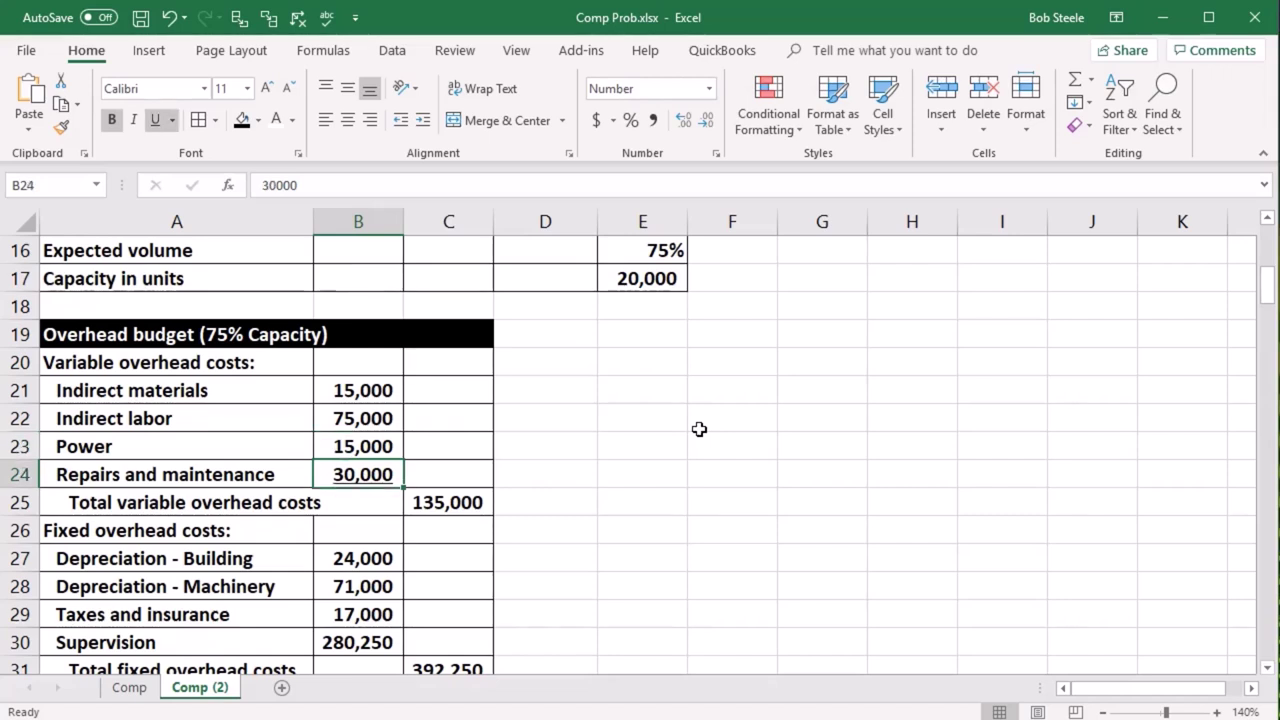
key(Down)
key(Right)
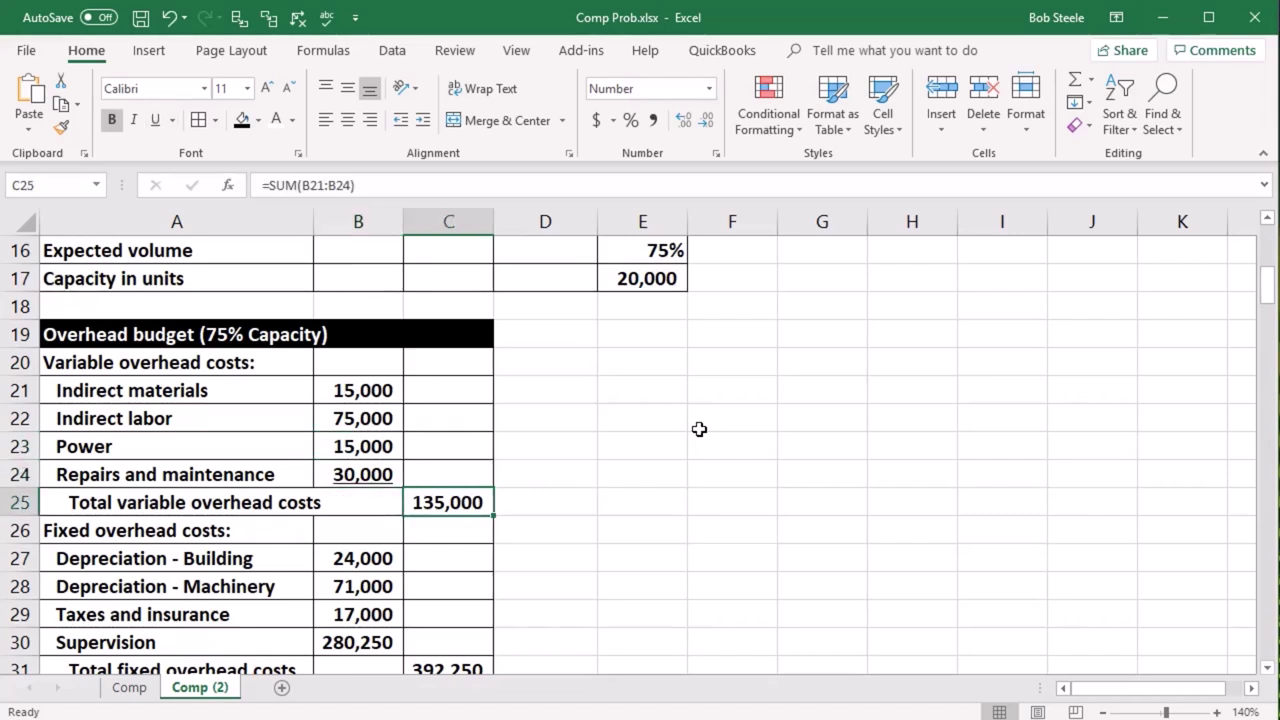
- Review the fixed overhead costs in rows 27 to 31 and inspect the total overhead costs formula in C32, leaving it unchanged
key(Down)
key(Down)
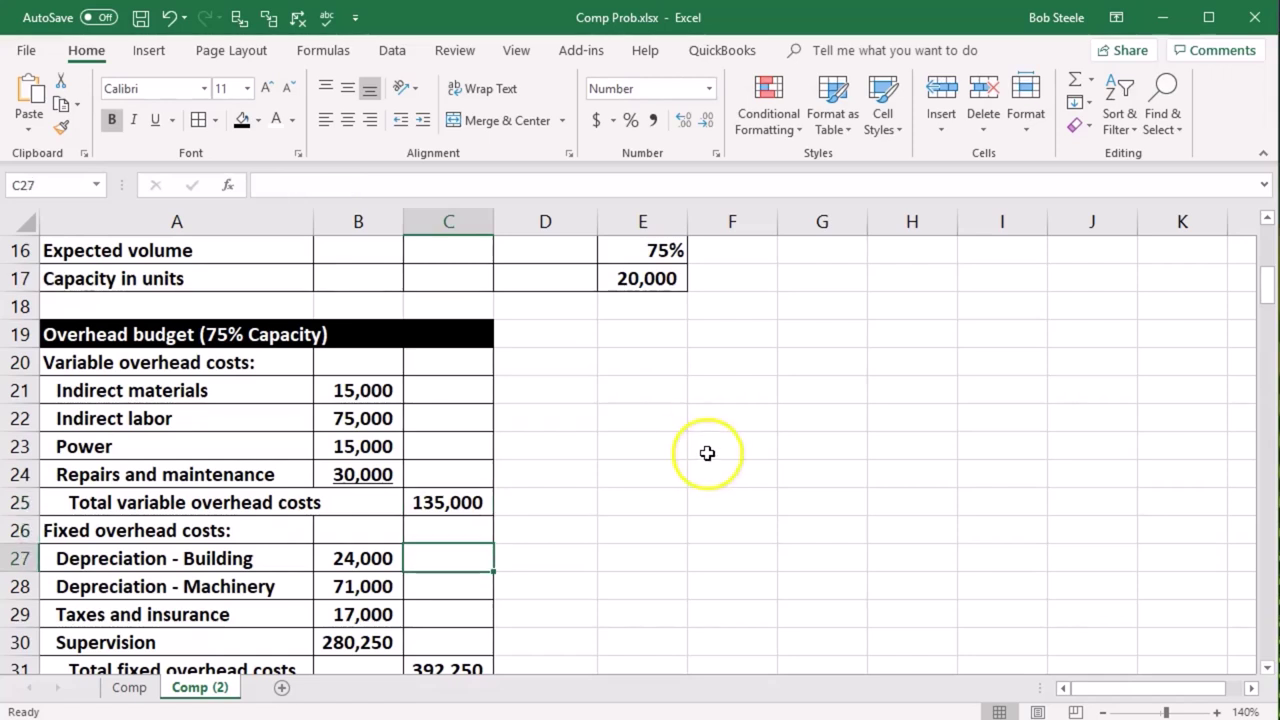
scroll(708, 455, down, 1)
key(Left)
key(Down)
key(Down)
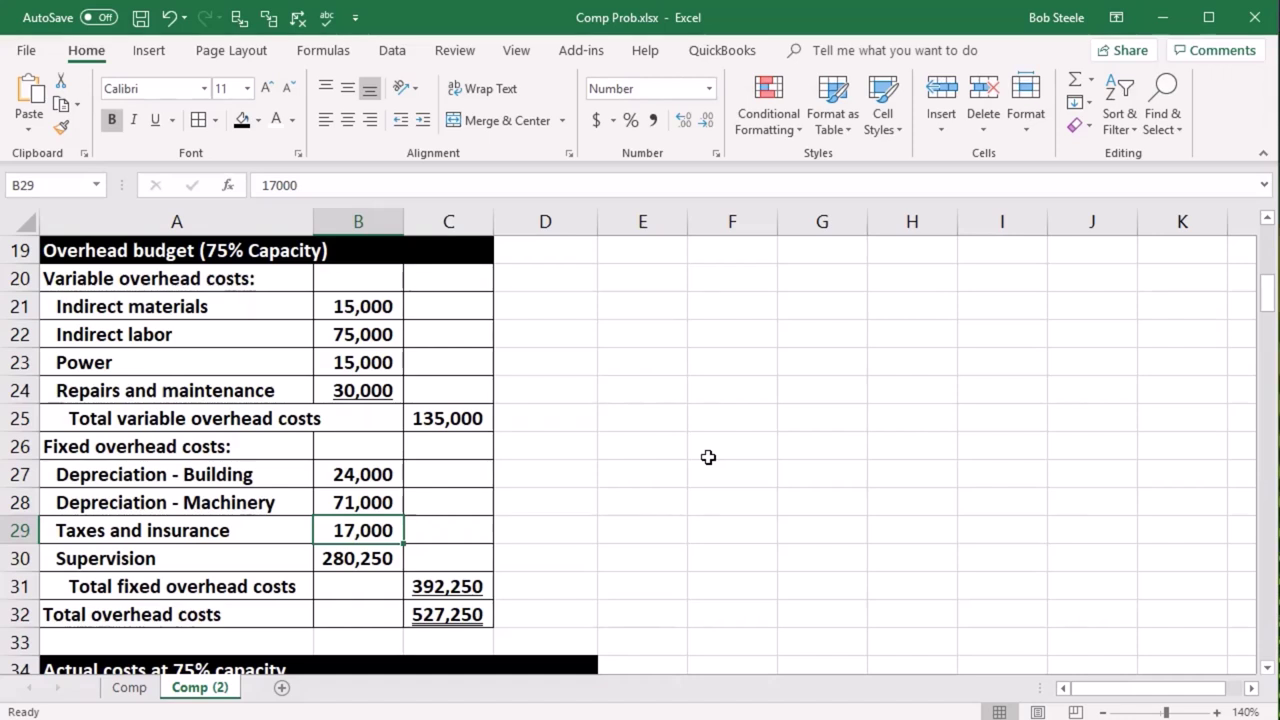
key(Down)
key(Down)
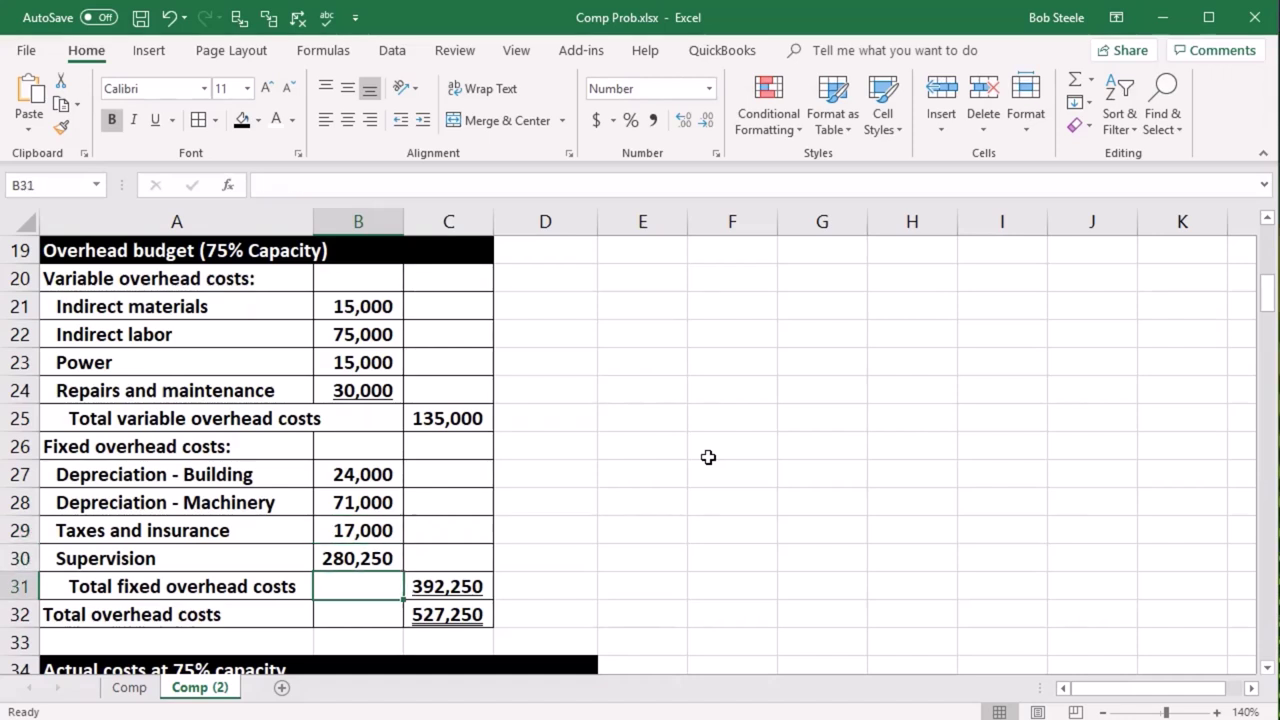
key(Right)
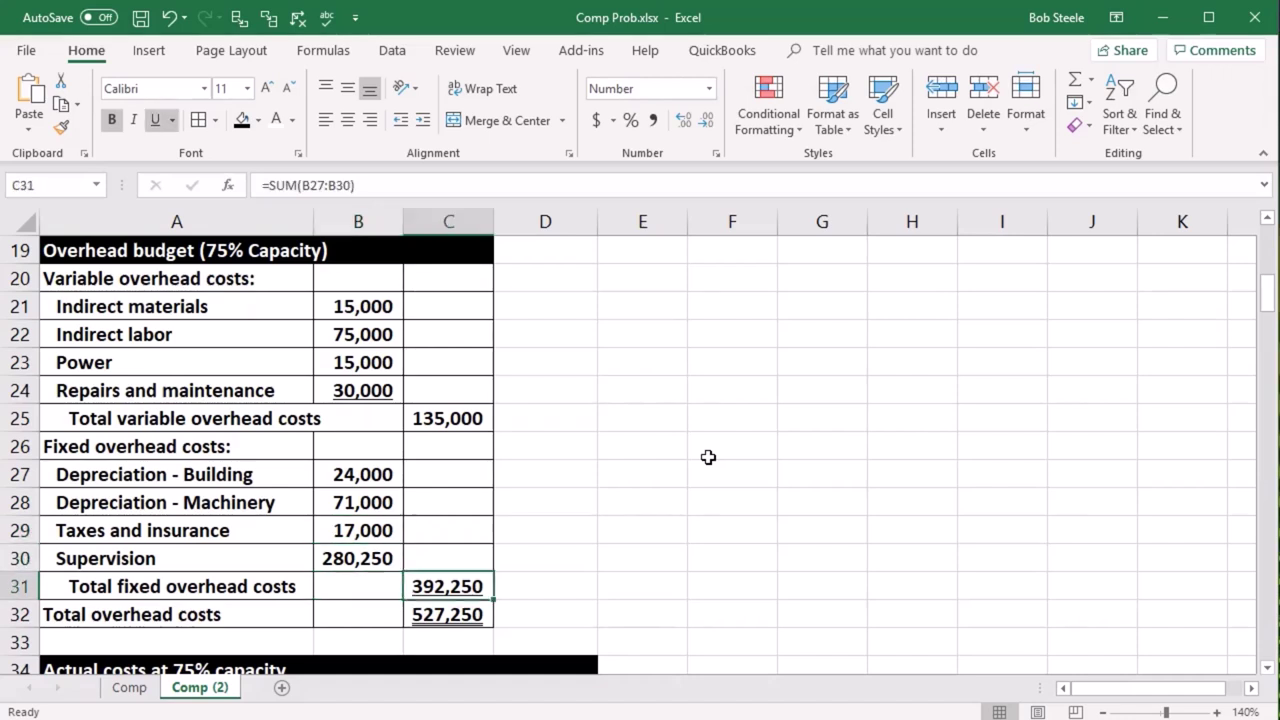
double_click(483, 615)
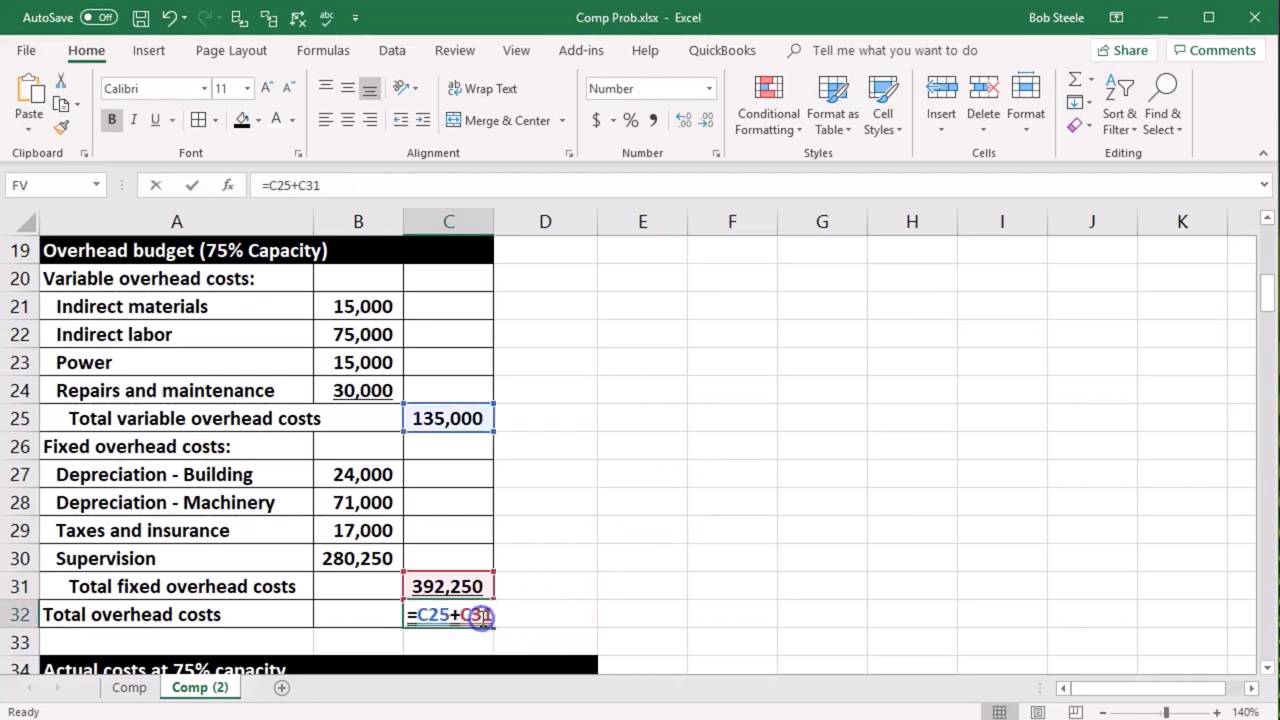
key(Return)
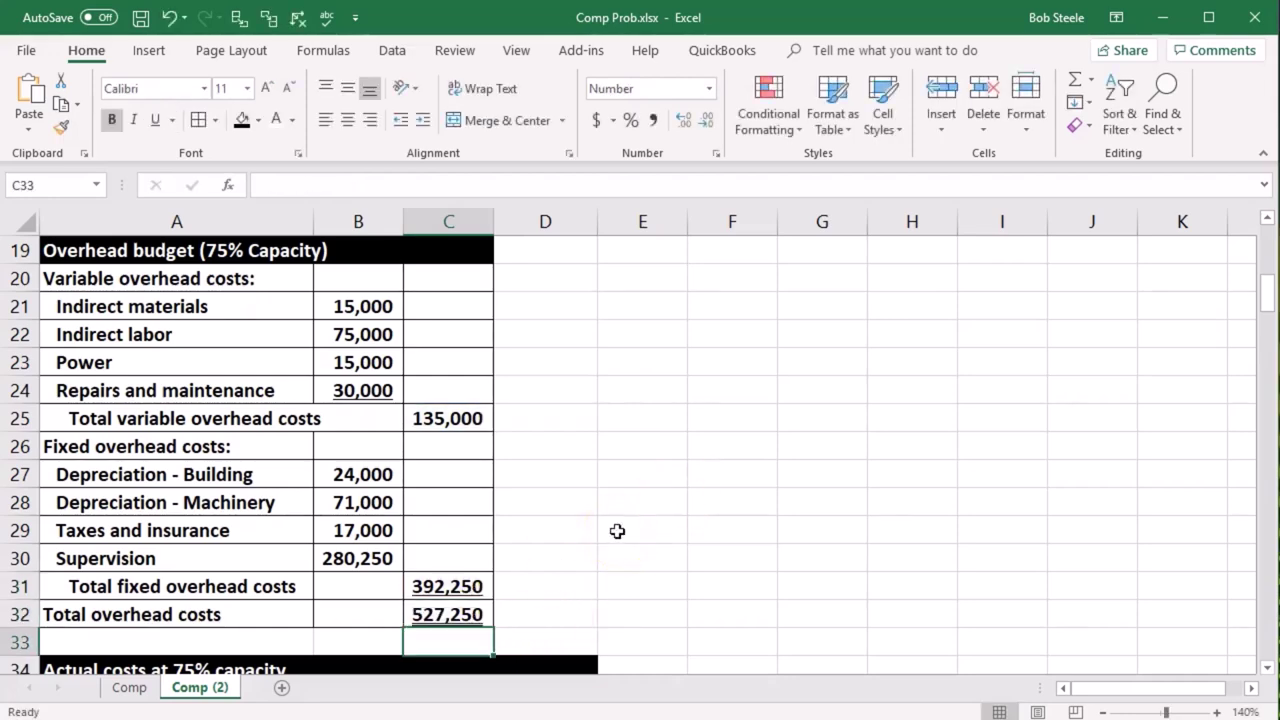
- Compare the Actual costs at 75% capacity section with the Standard Costs table at the start of the sheet
scroll(617, 531, down, 2)
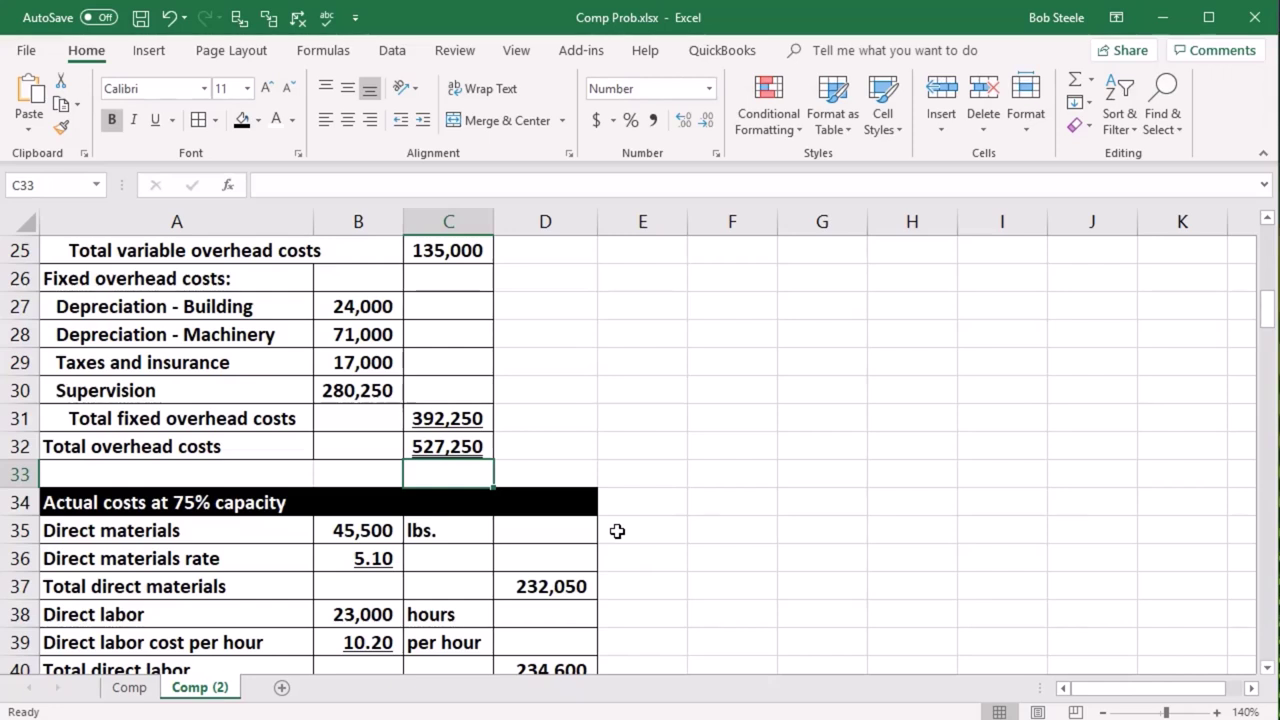
scroll(617, 531, down, 1)
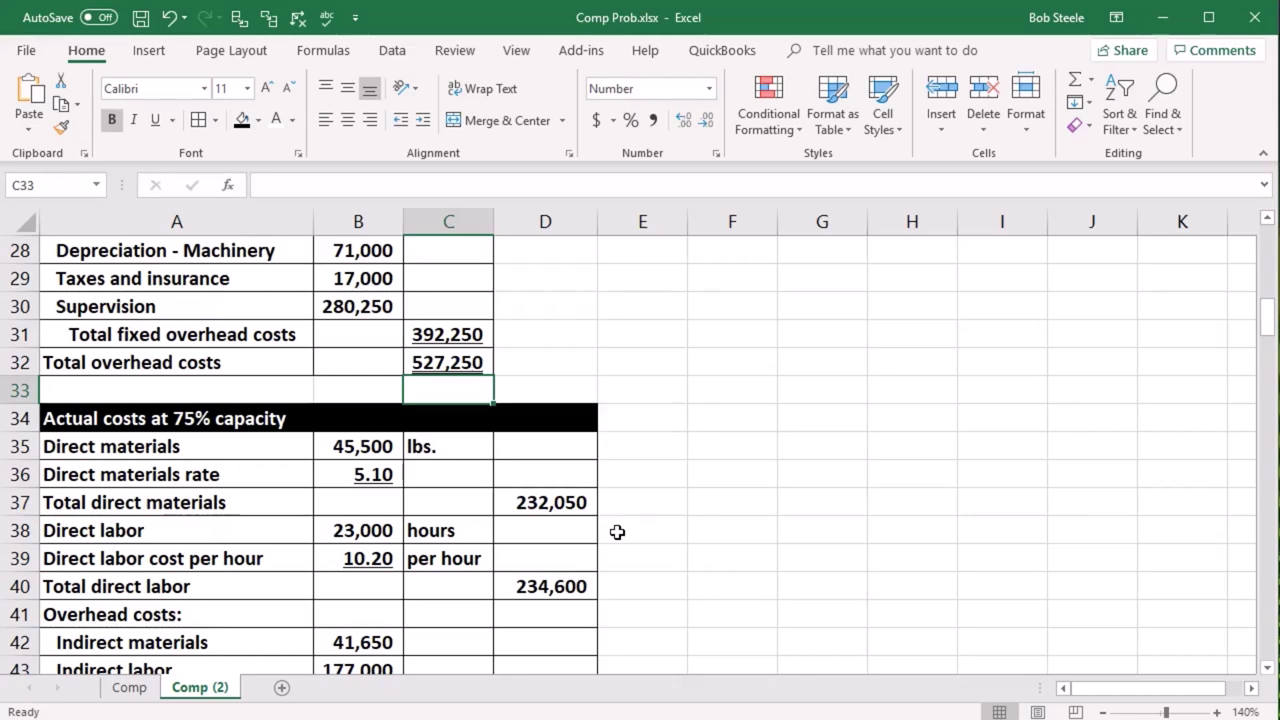
scroll(617, 532, up, 9)
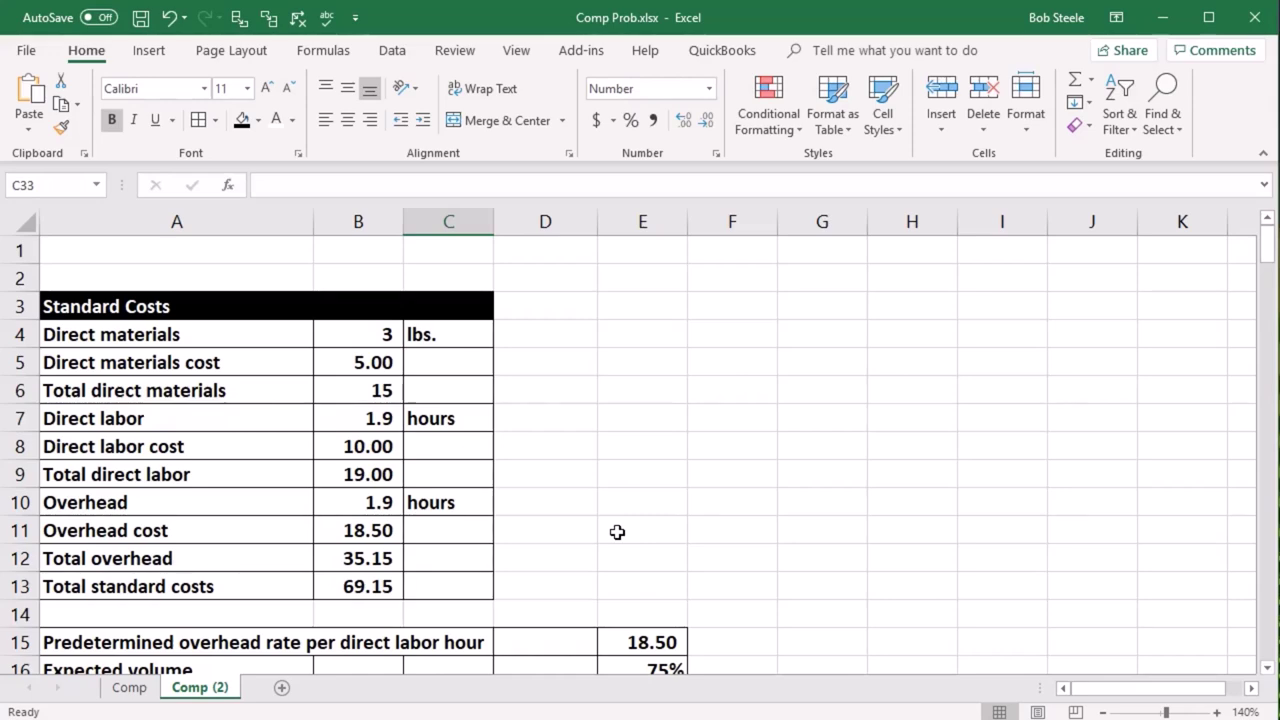
scroll(617, 532, down, 8)
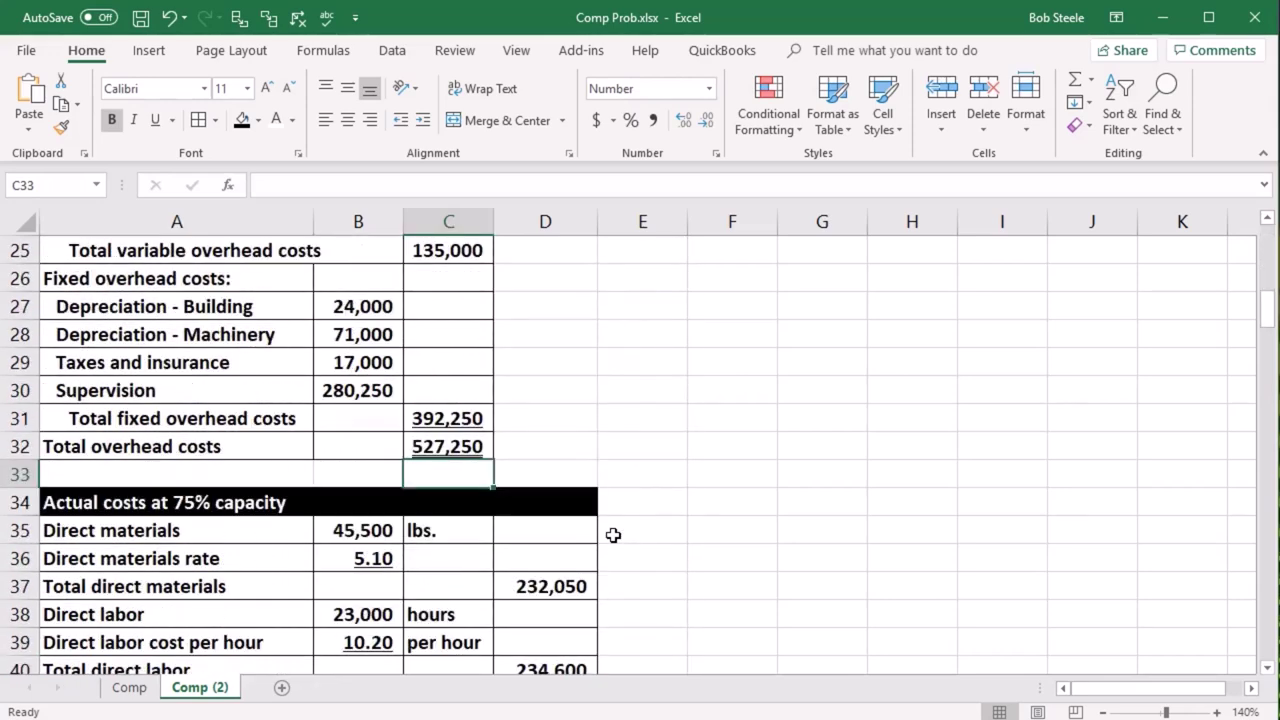
scroll(613, 535, down, 3)
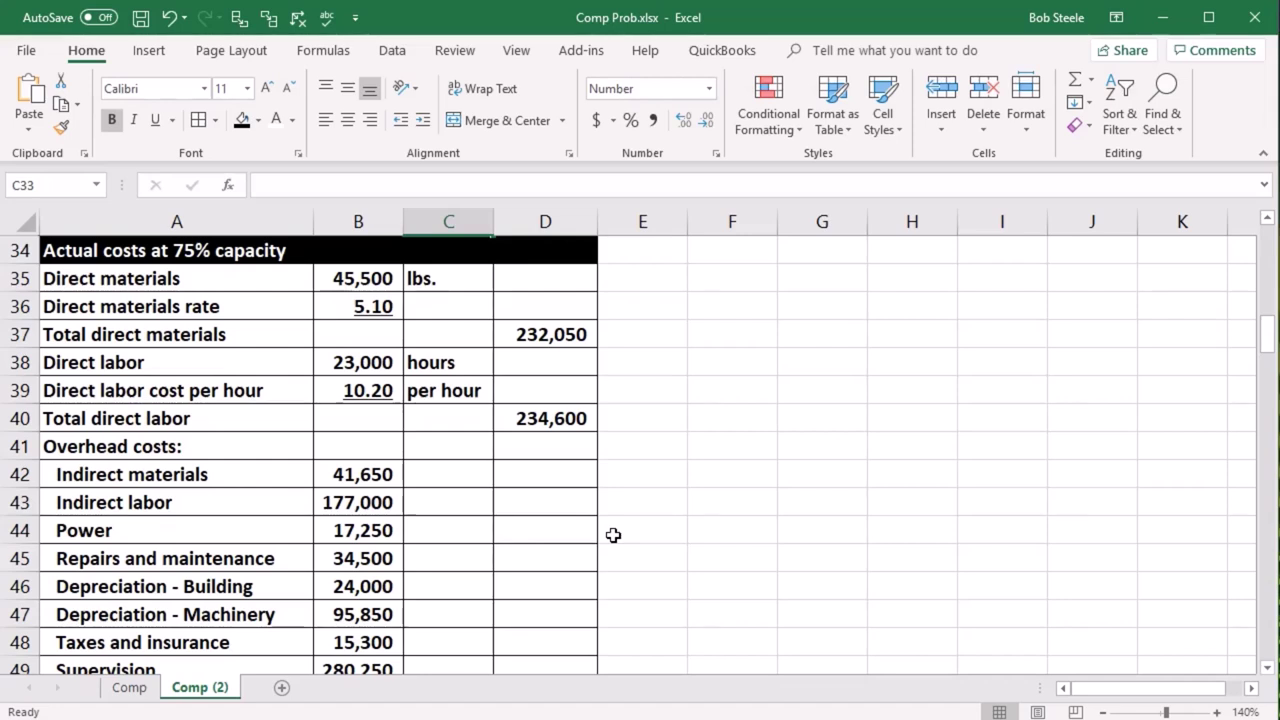
- Examine the actual direct materials quantity and rate in B35 and B36 and the total direct materials formula in D37
click(378, 304)
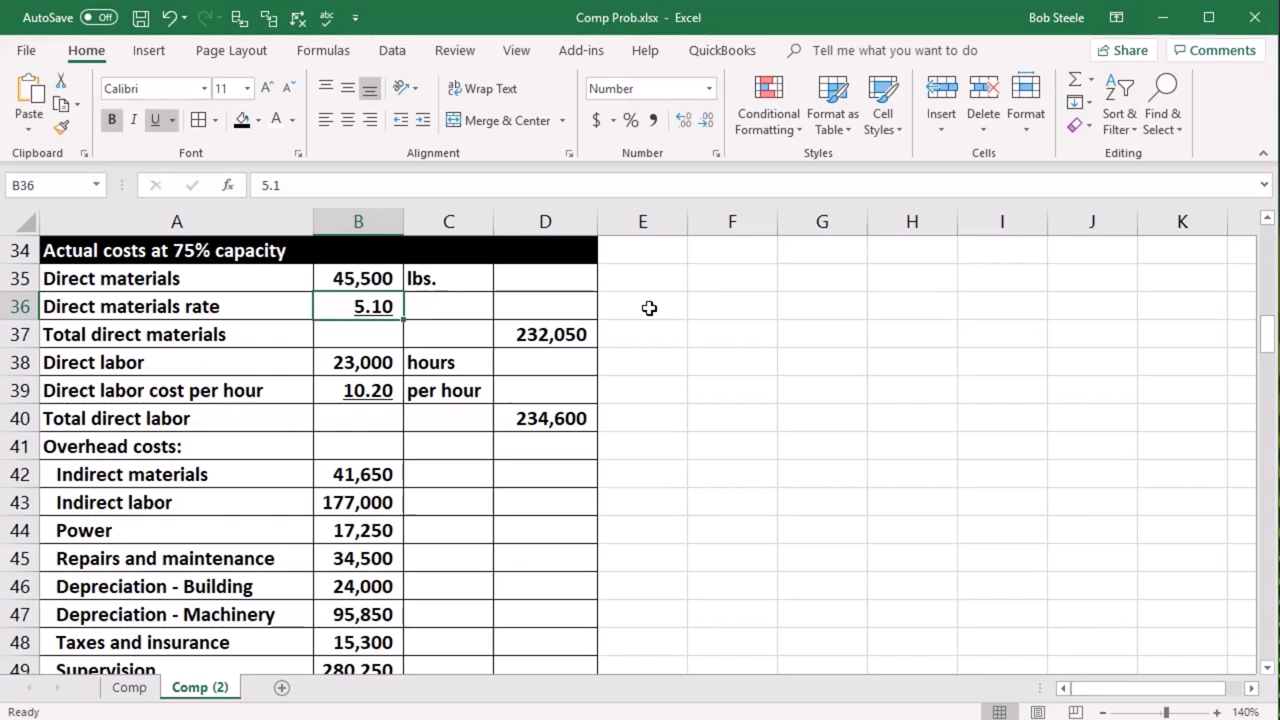
key(Up)
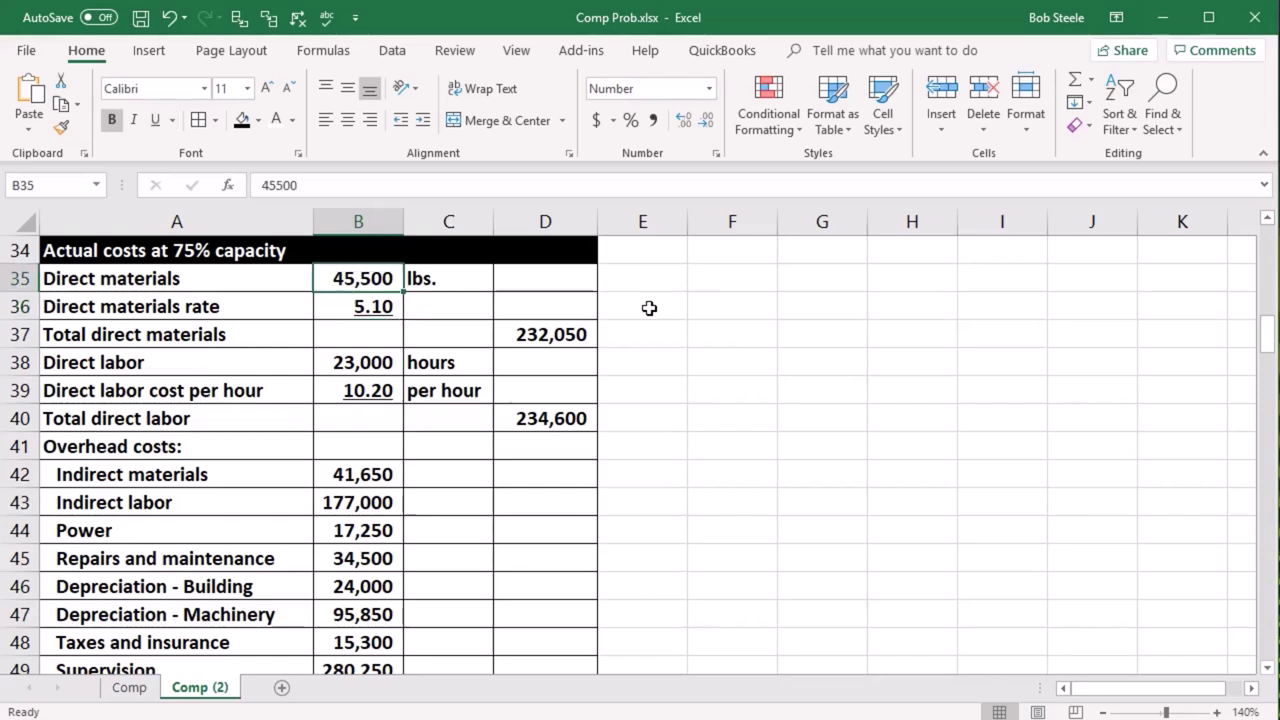
key(Down)
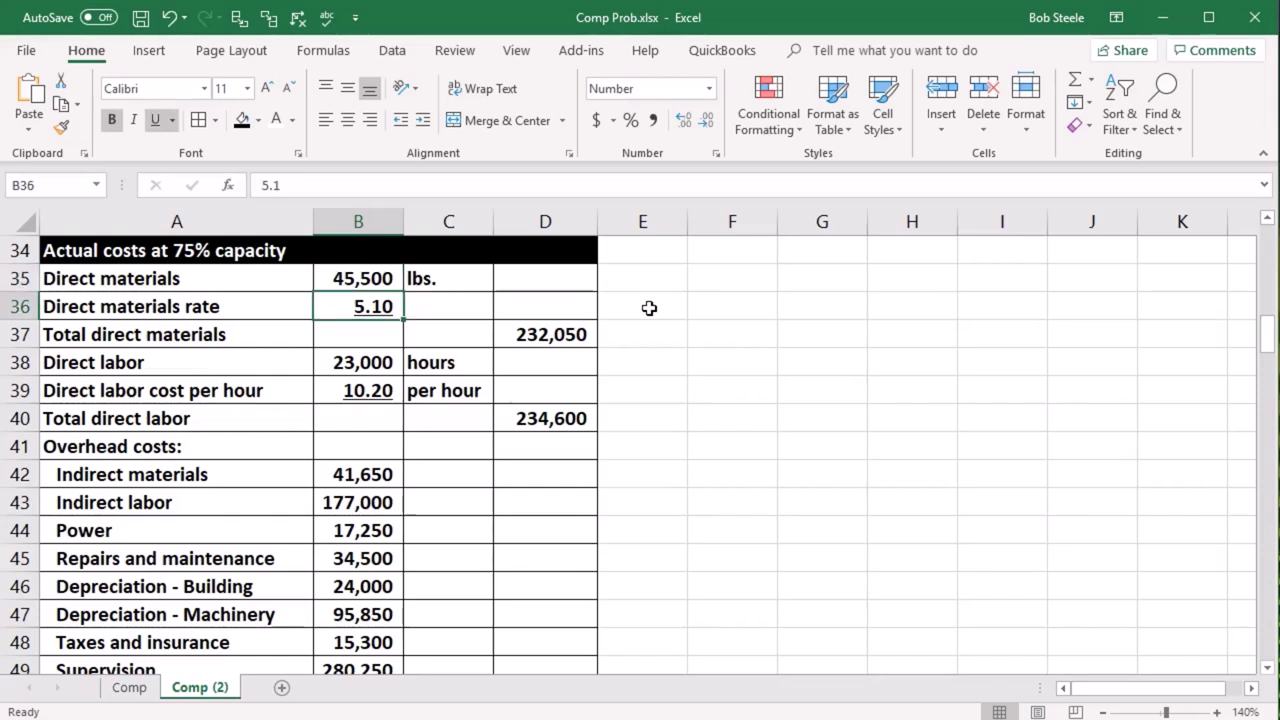
key(Down)
key(Right)
key(Right)
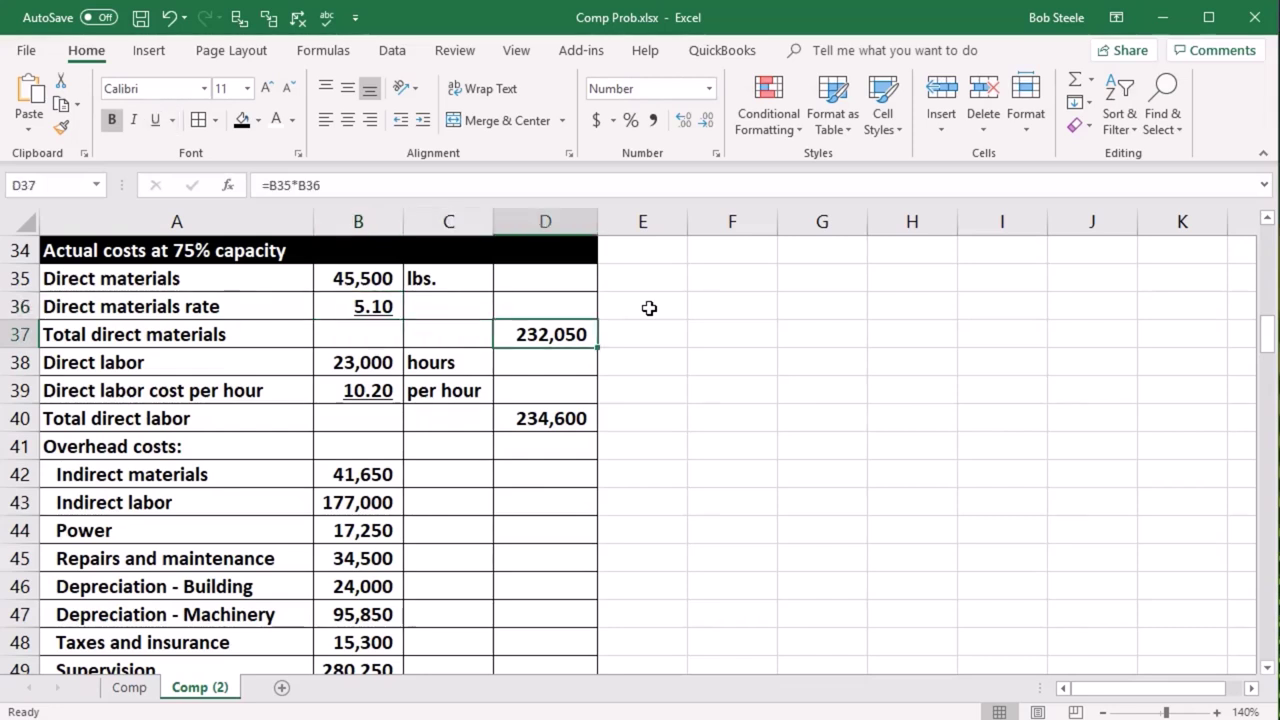
- Examine the actual direct labor hours and cost per hour in B38 and B39 and the total direct labor in D40
key(Down)
key(Left)
key(Left)
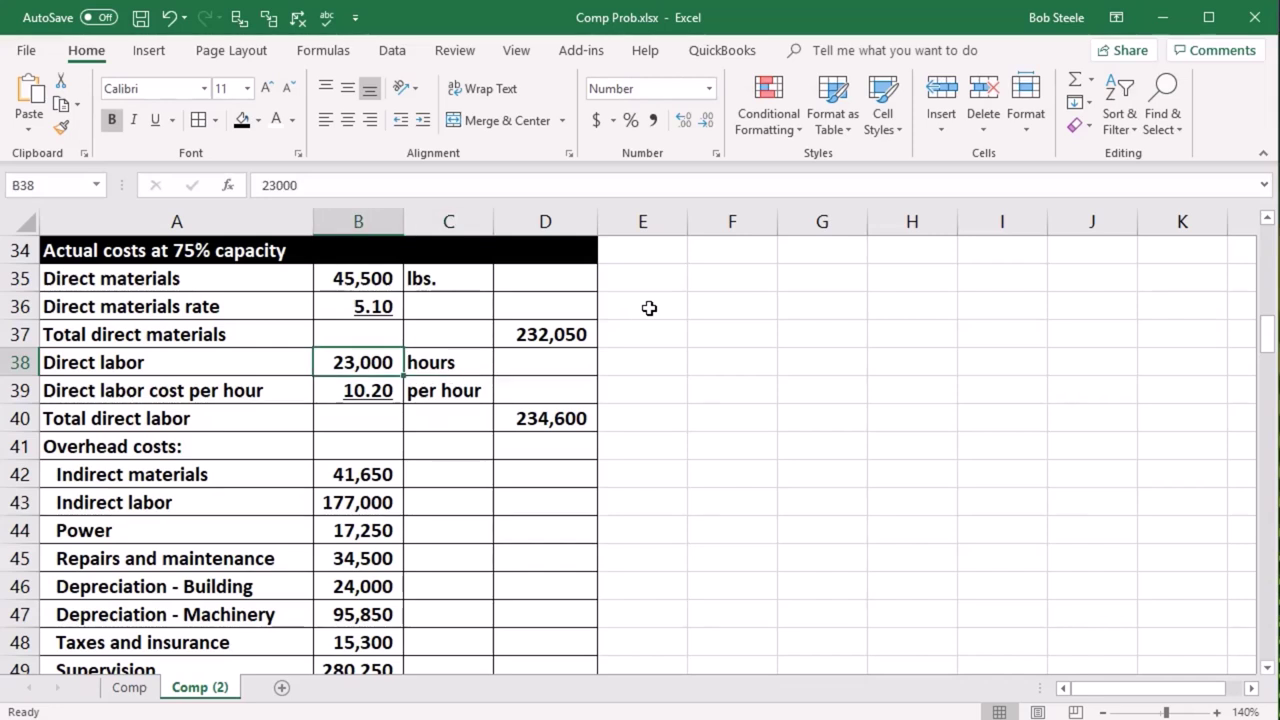
key(Down)
key(Down)
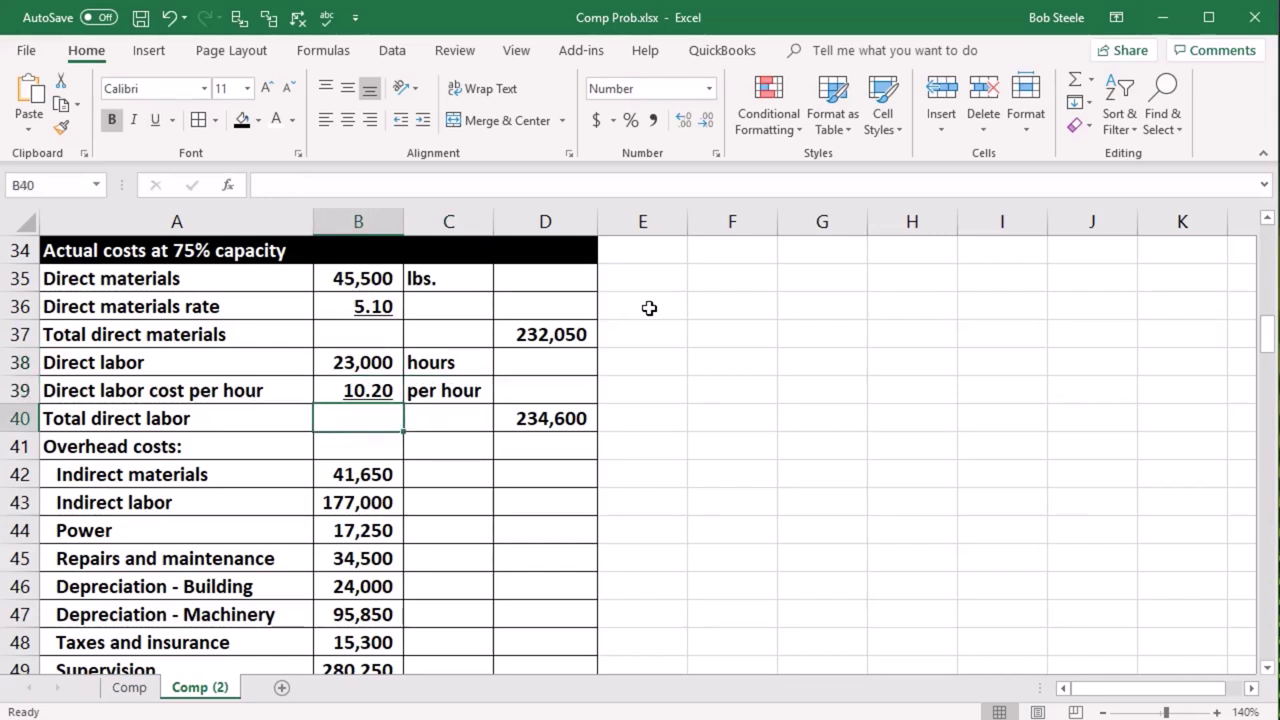
key(Right)
key(Right)
- Review the actual overhead costs from indirect materials to supervision in B42 through B49
key(Down)
key(Down)
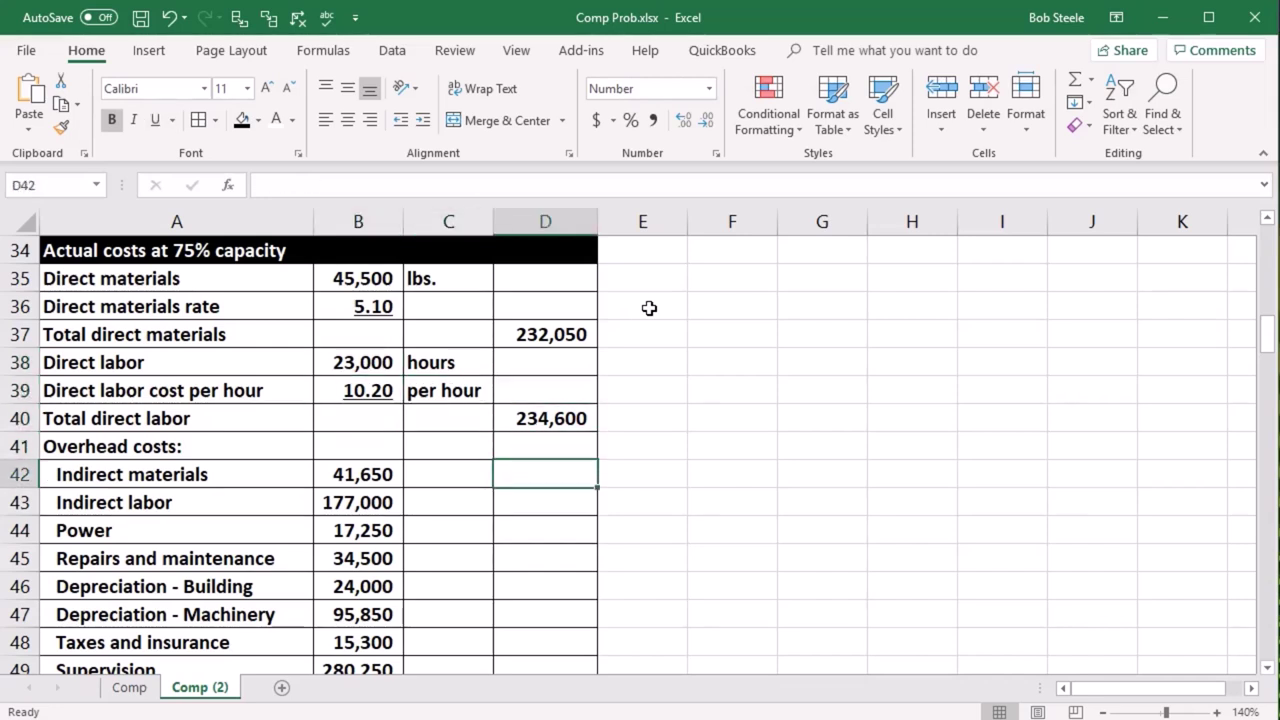
key(Left)
key(Left)
key(Down)
scroll(646, 340, down, 2)
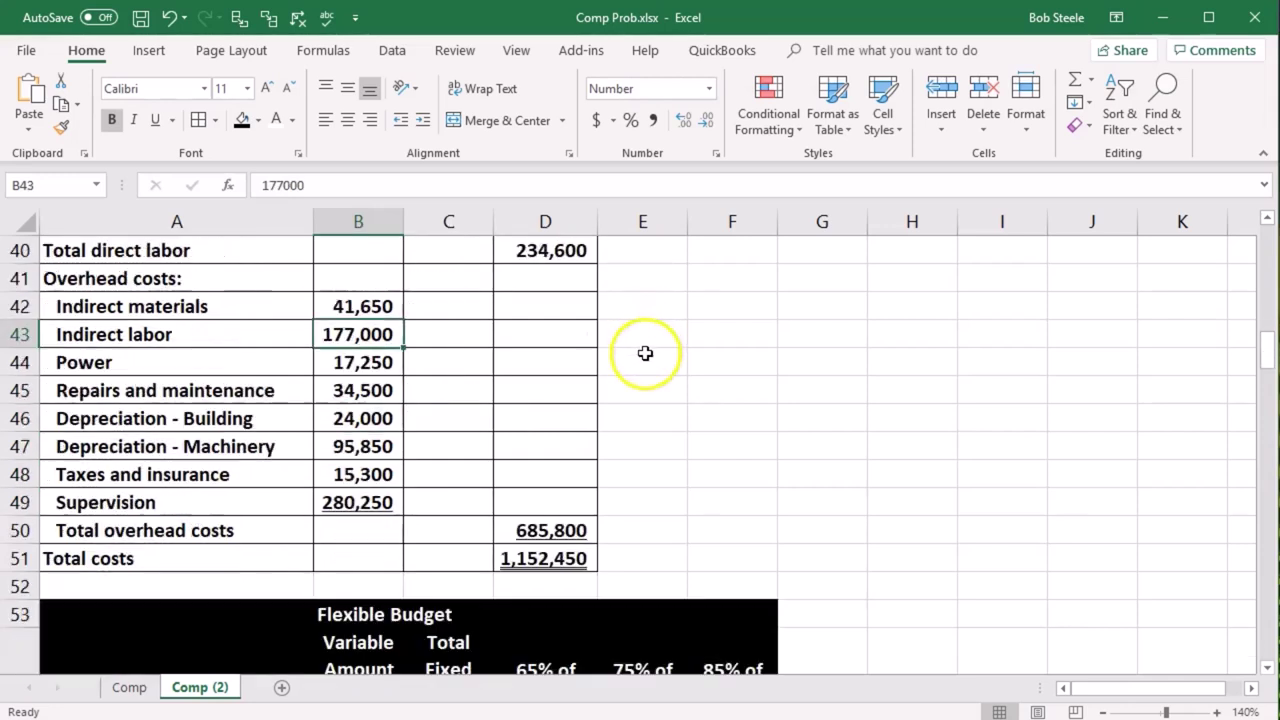
key(Up)
key(Down)
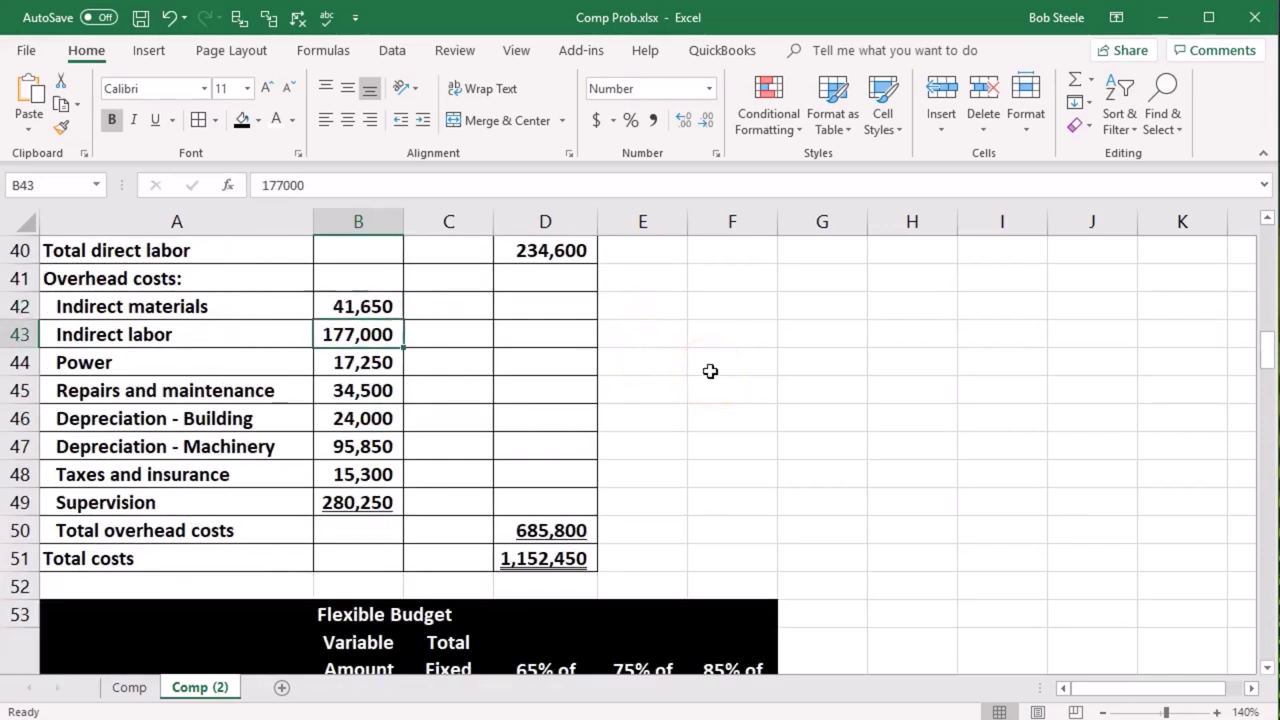
key(Down)
key(Down)
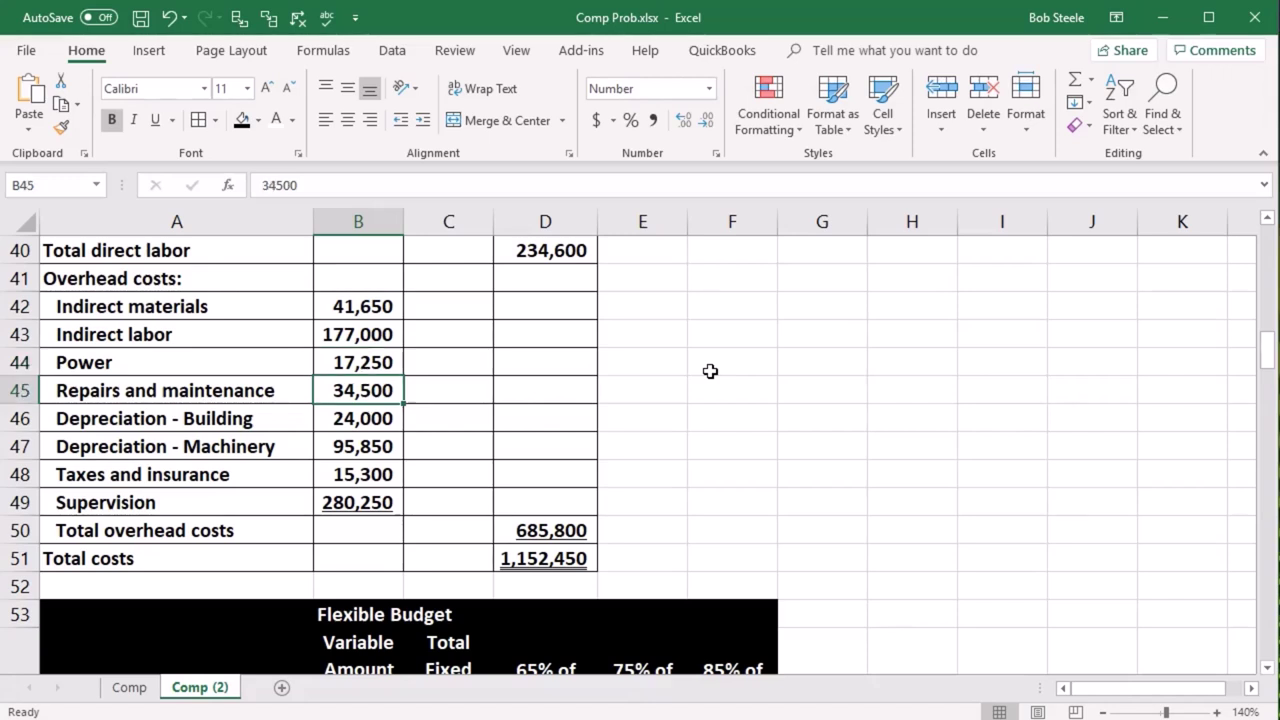
key(Down)
key(Down)
key(Down)
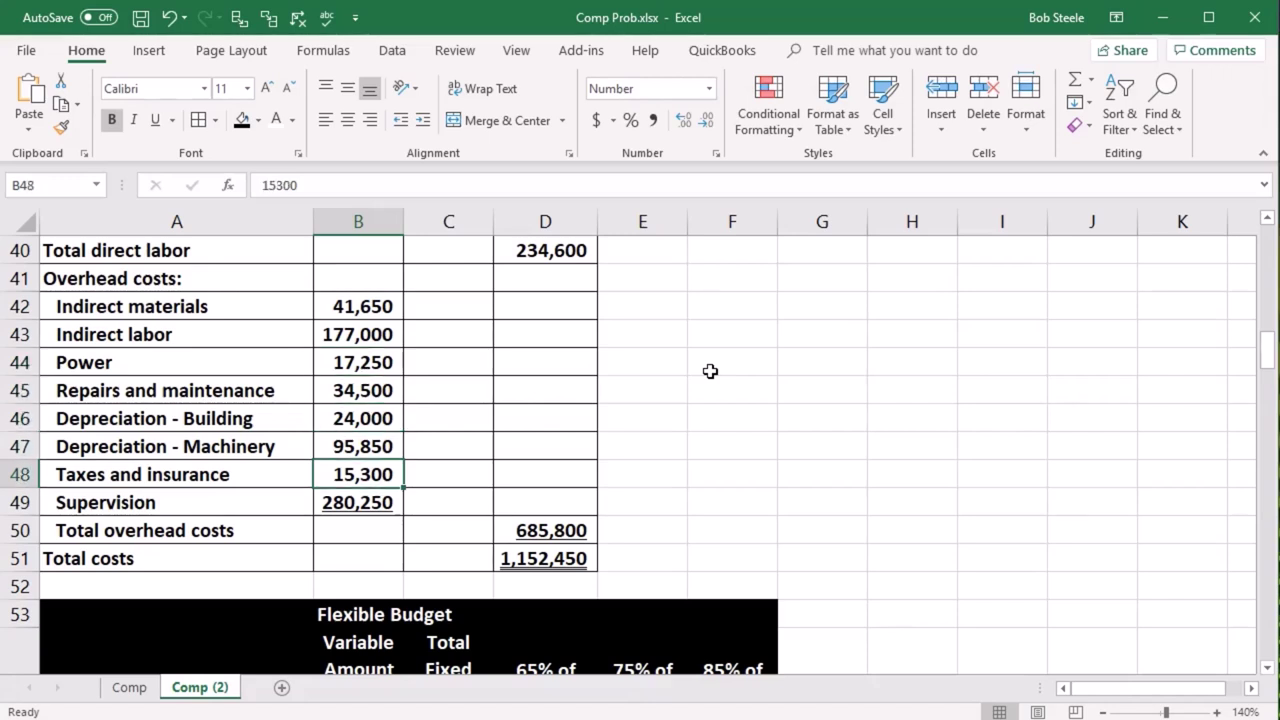
key(Down)
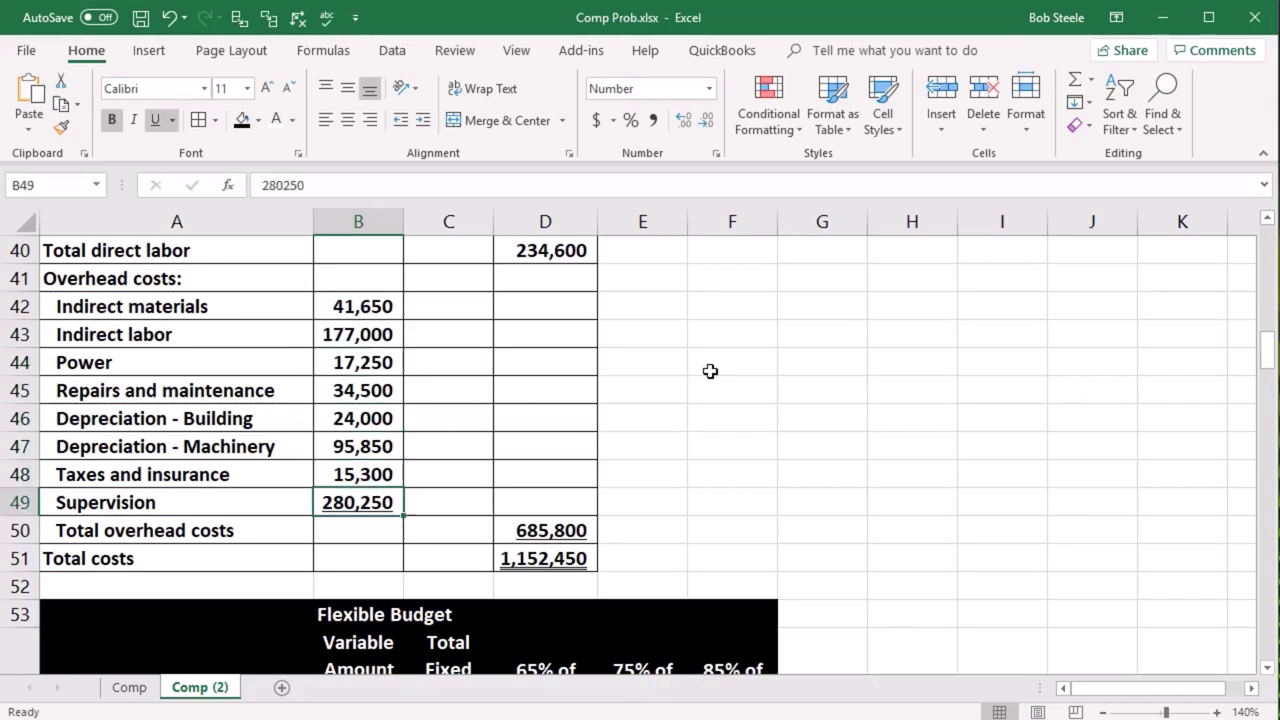
- Inspect which cells the total costs formula in D51 adds up, leaving the formula unchanged
click(578, 558)
double_click(578, 558)
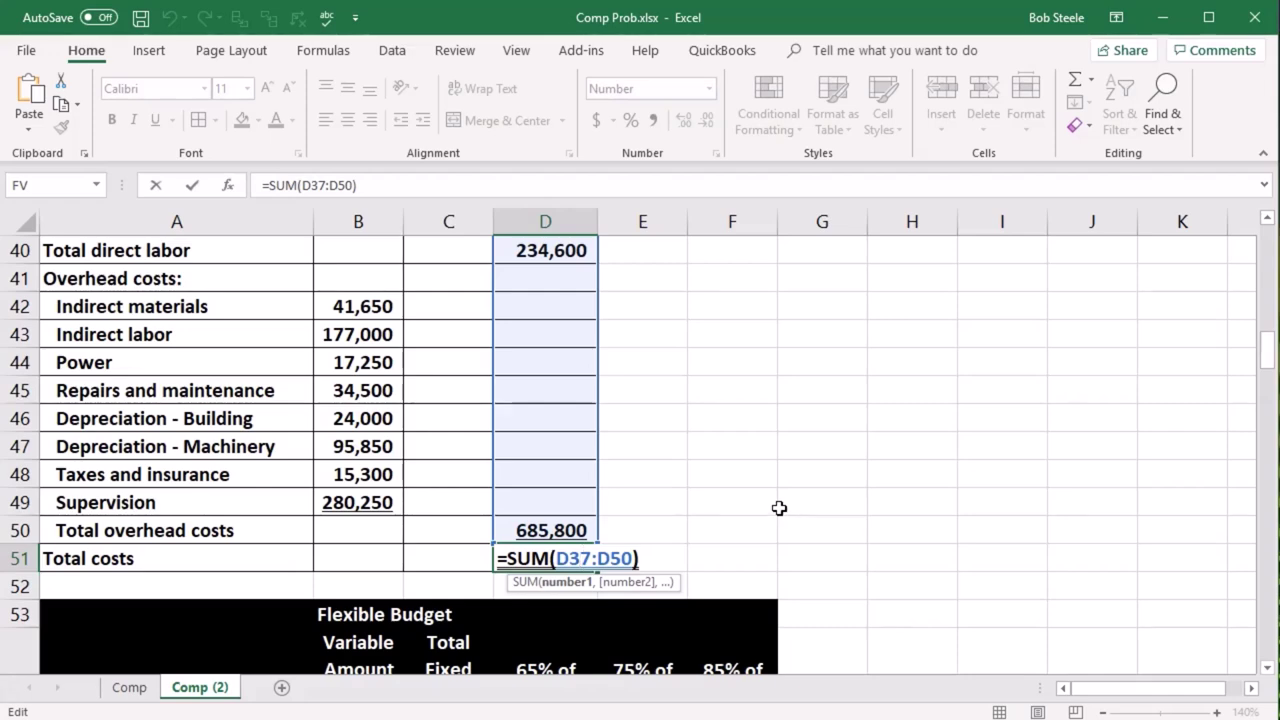
scroll(779, 510, up, 1)
scroll(779, 508, up, 1)
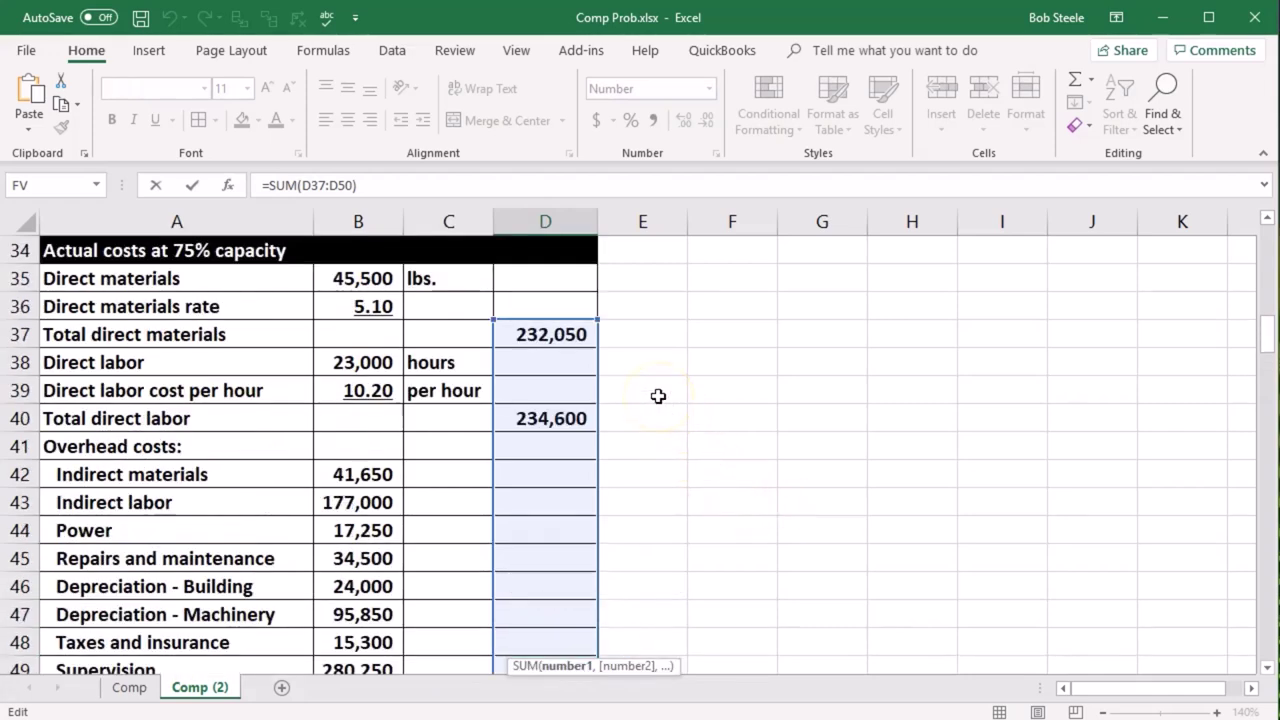
scroll(658, 396, down, 2)
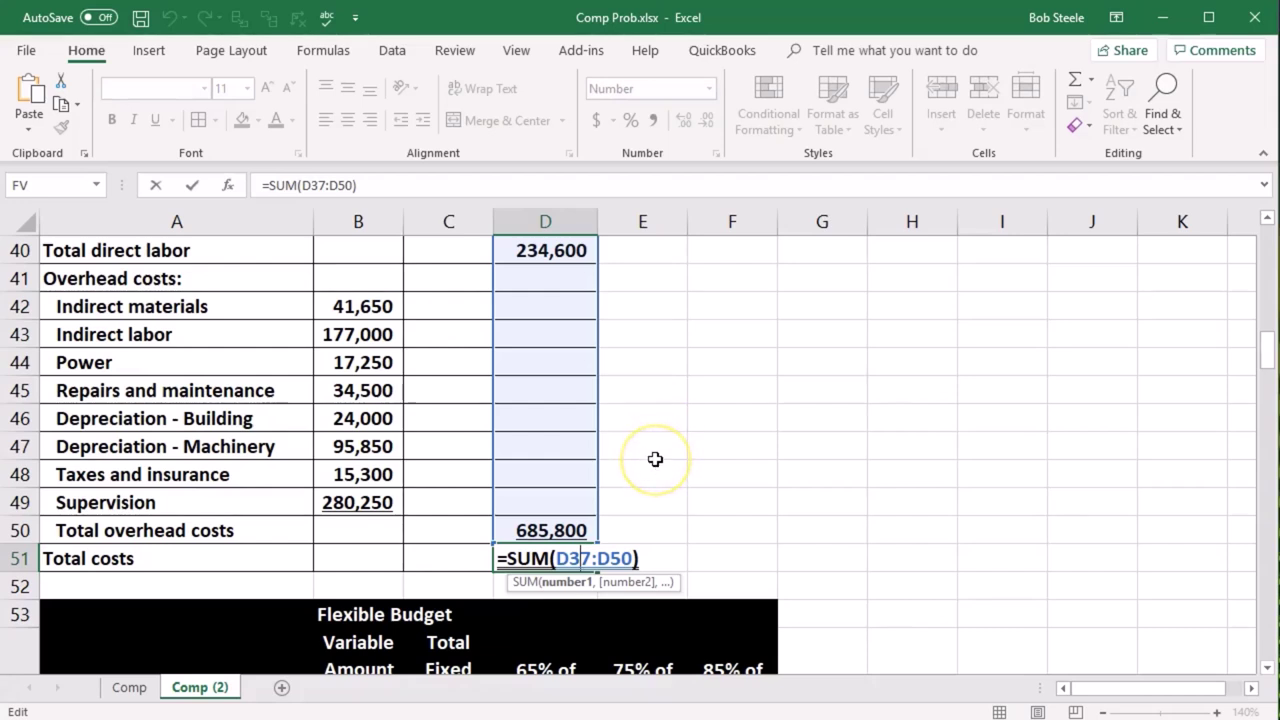
key(Return)
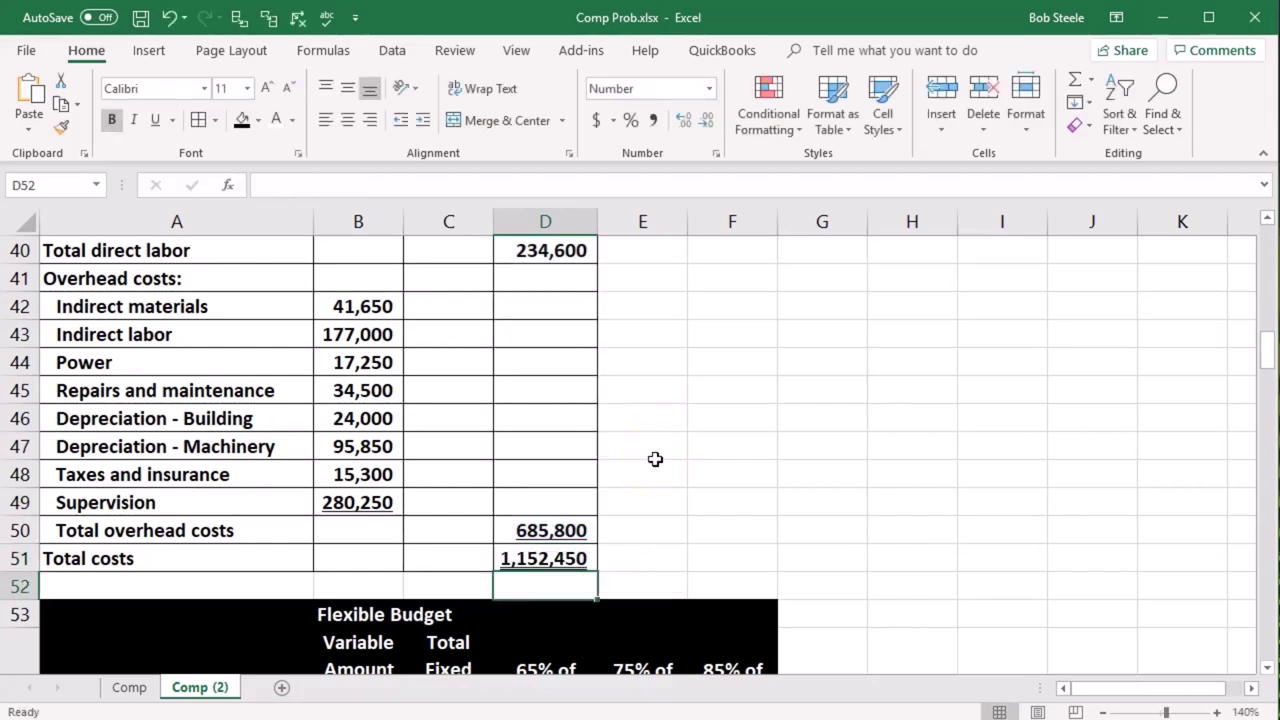
click(585, 558)
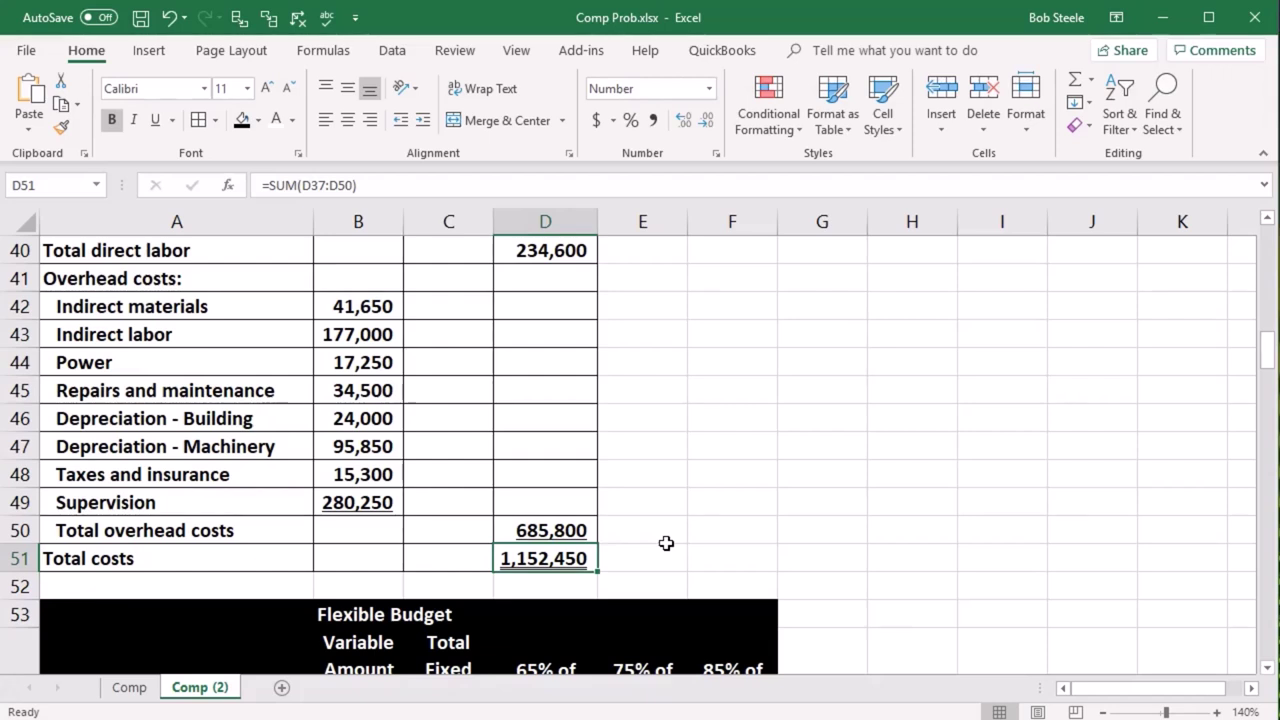
- Examine the Flexible Overhead Budgets table headings in row 54, including the 65%, 75% and 85% of capacity columns
scroll(666, 542, down, 2)
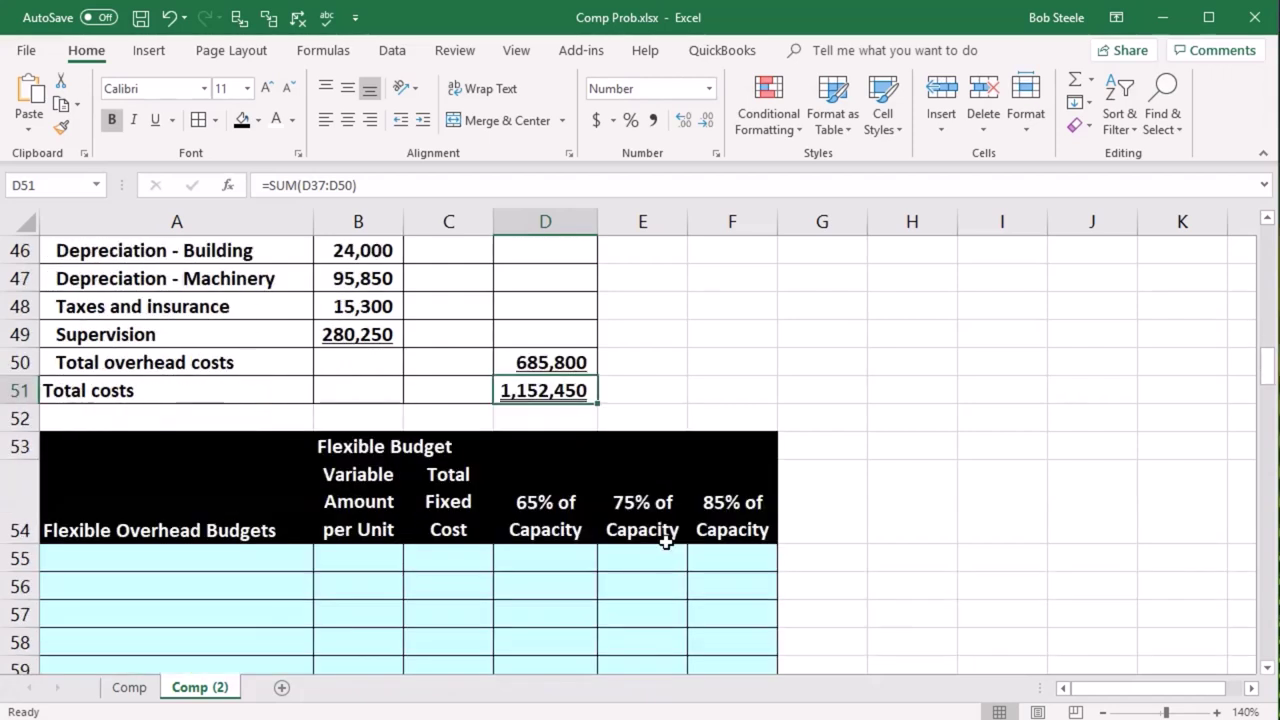
scroll(522, 481, down, 2)
scroll(522, 481, down, 1)
scroll(522, 481, up, 1)
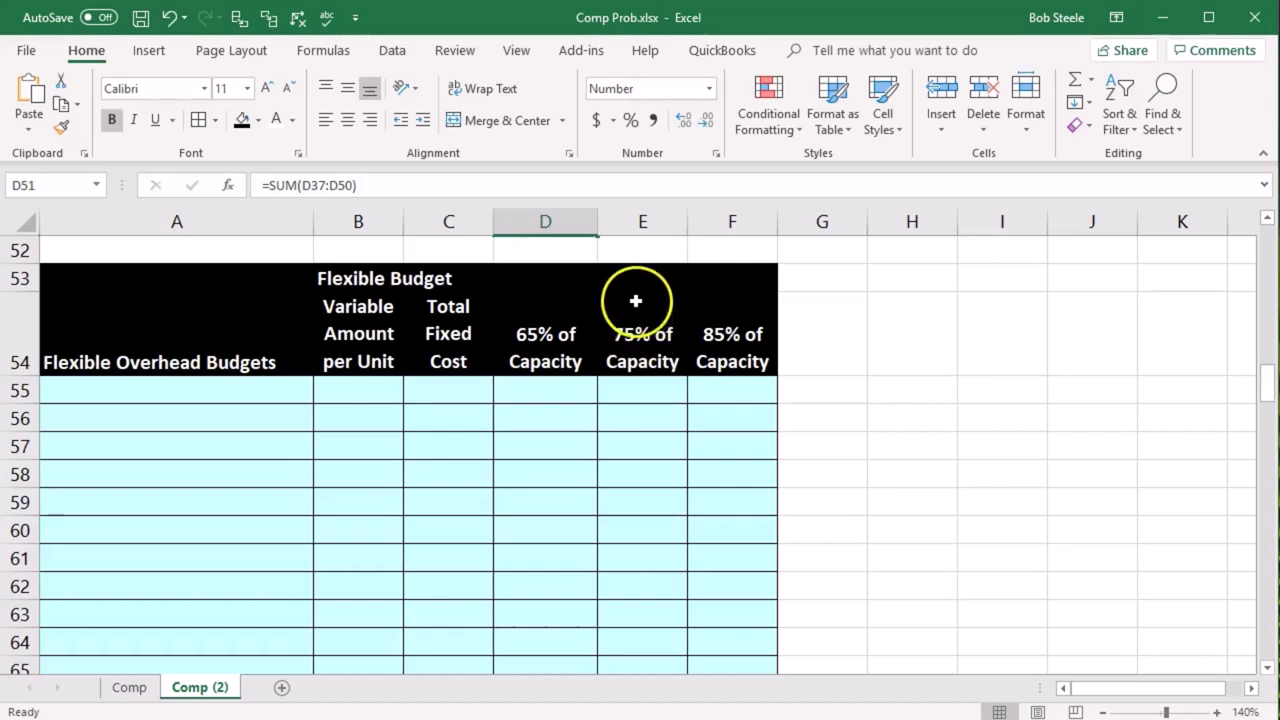
click(645, 334)
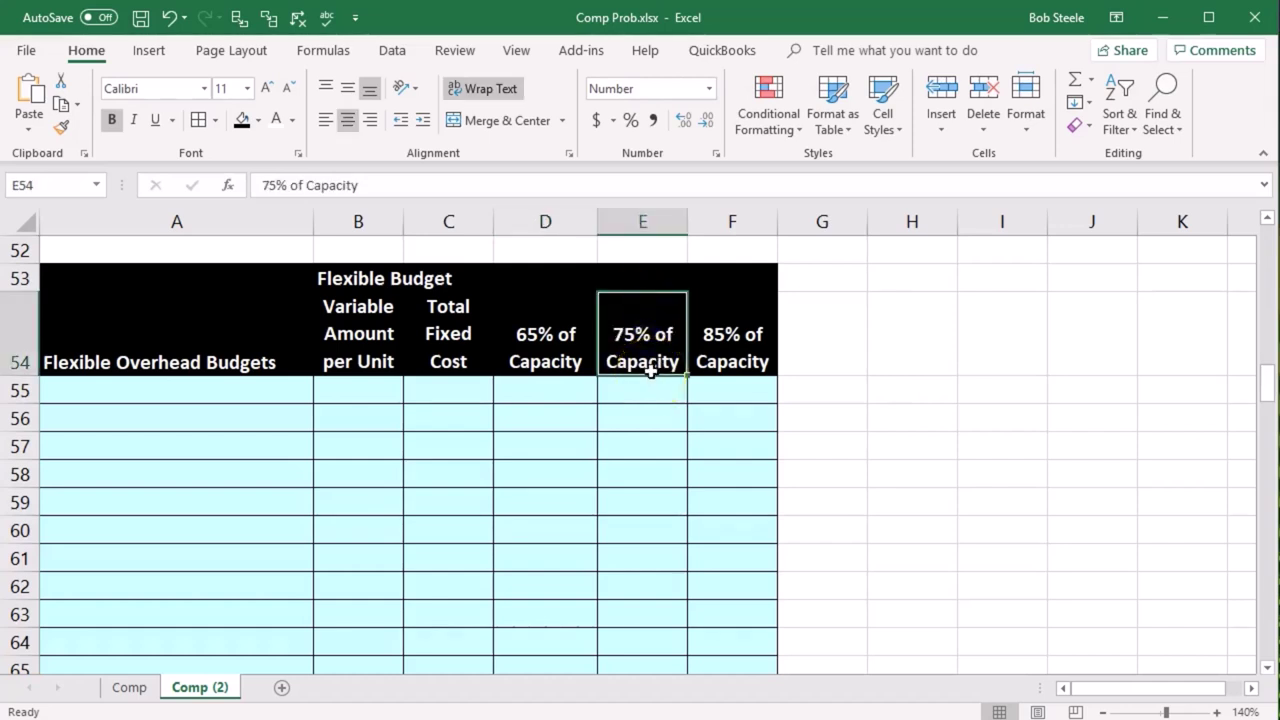
click(568, 348)
click(717, 350)
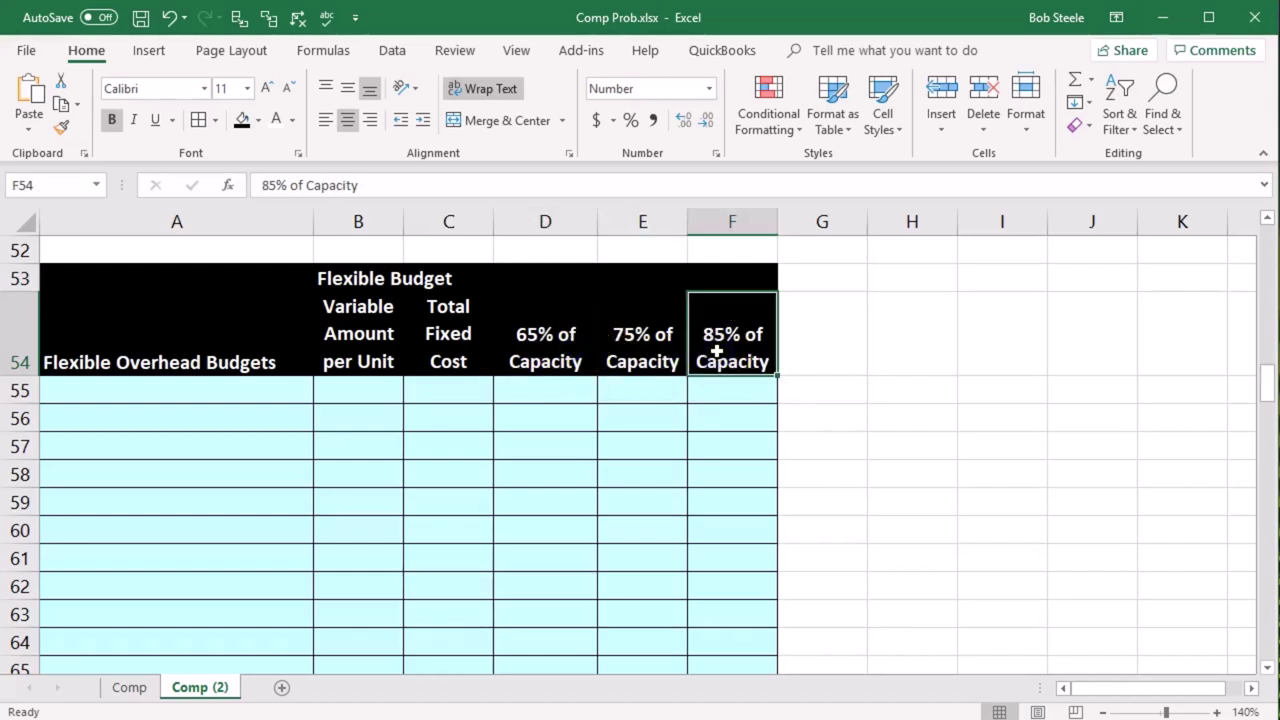
click(593, 343)
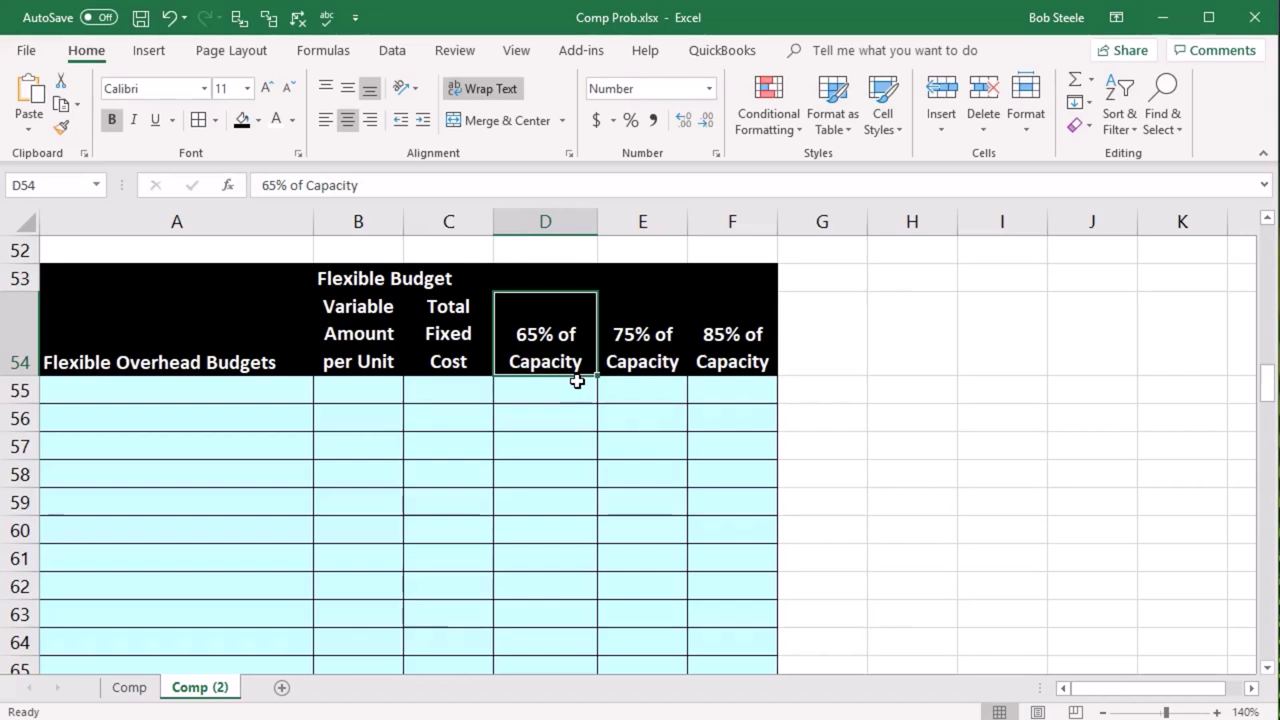
- Look through the direct materials cost variance section, from the price and quantity variance layout in row 70 to the alternative calculations and total variance
scroll(586, 477, down, 2)
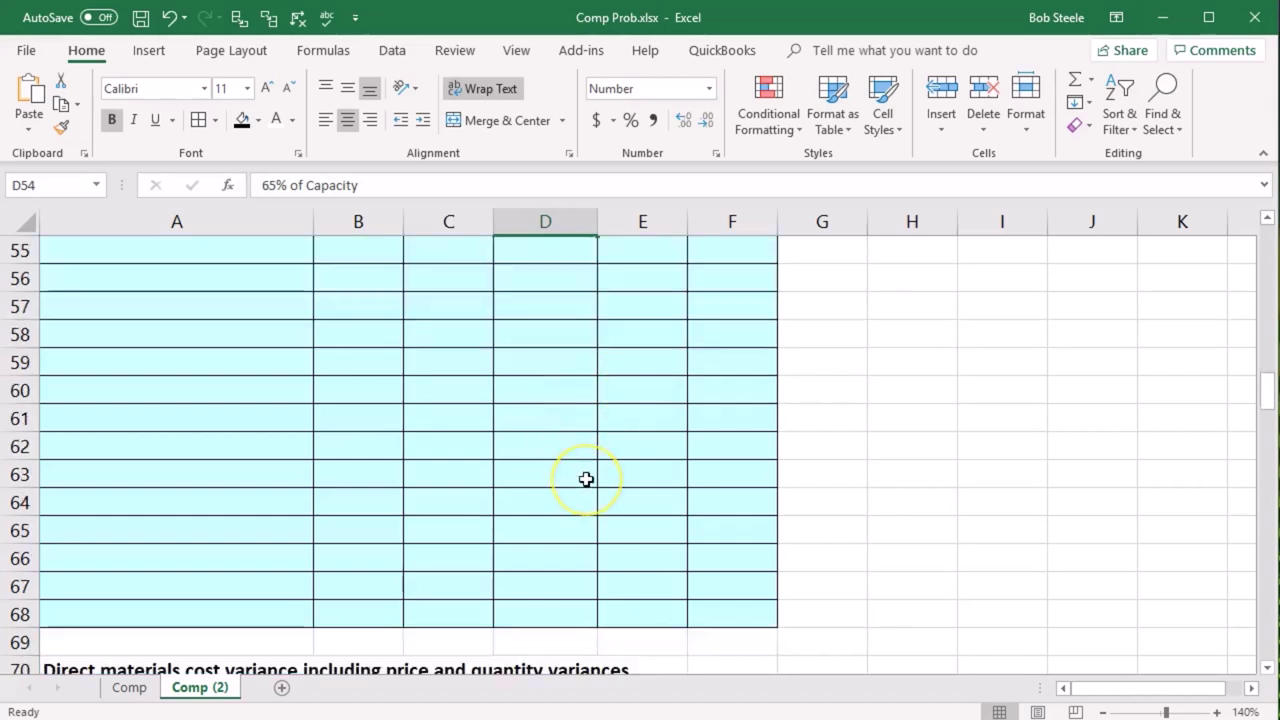
scroll(586, 479, down, 1)
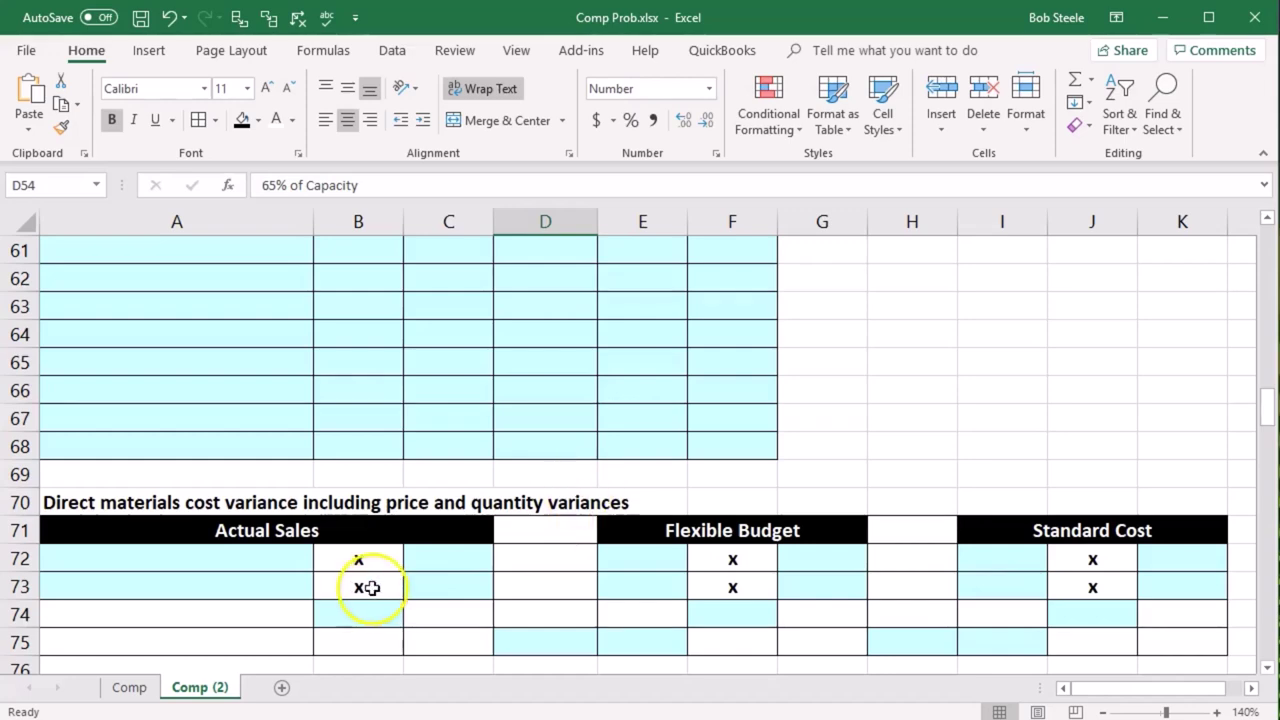
scroll(371, 588, down, 1)
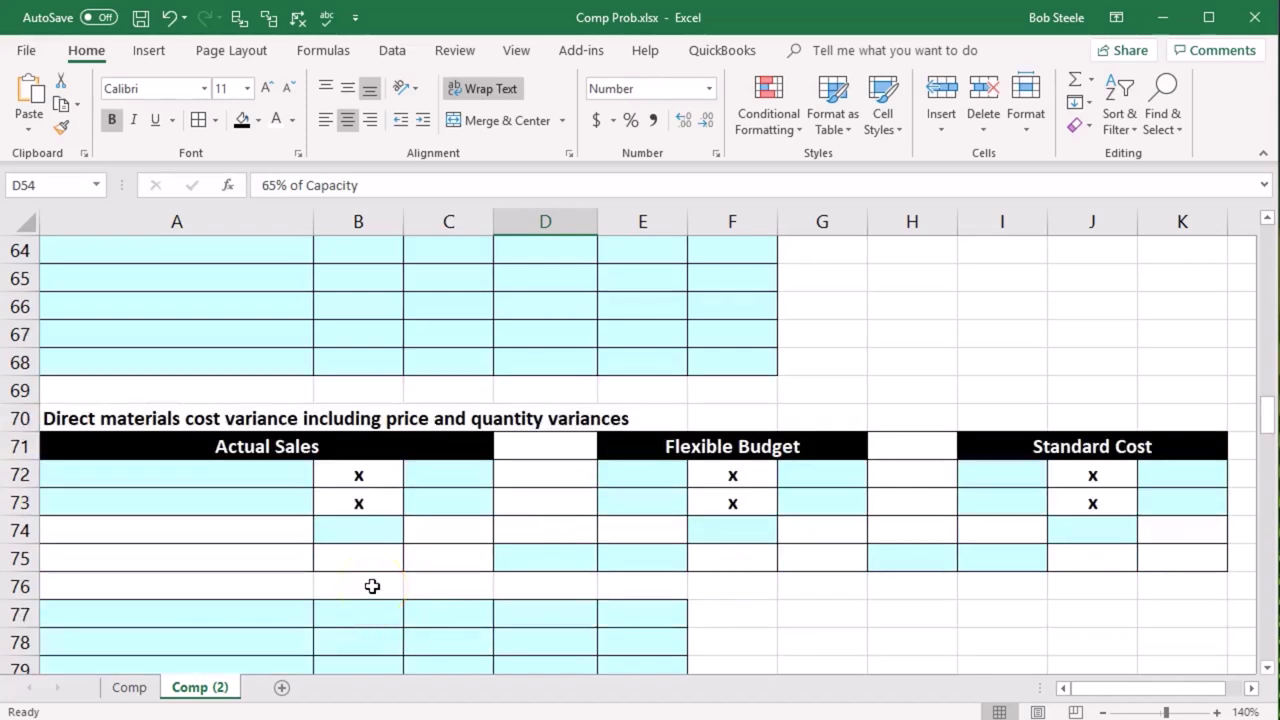
scroll(371, 586, down, 1)
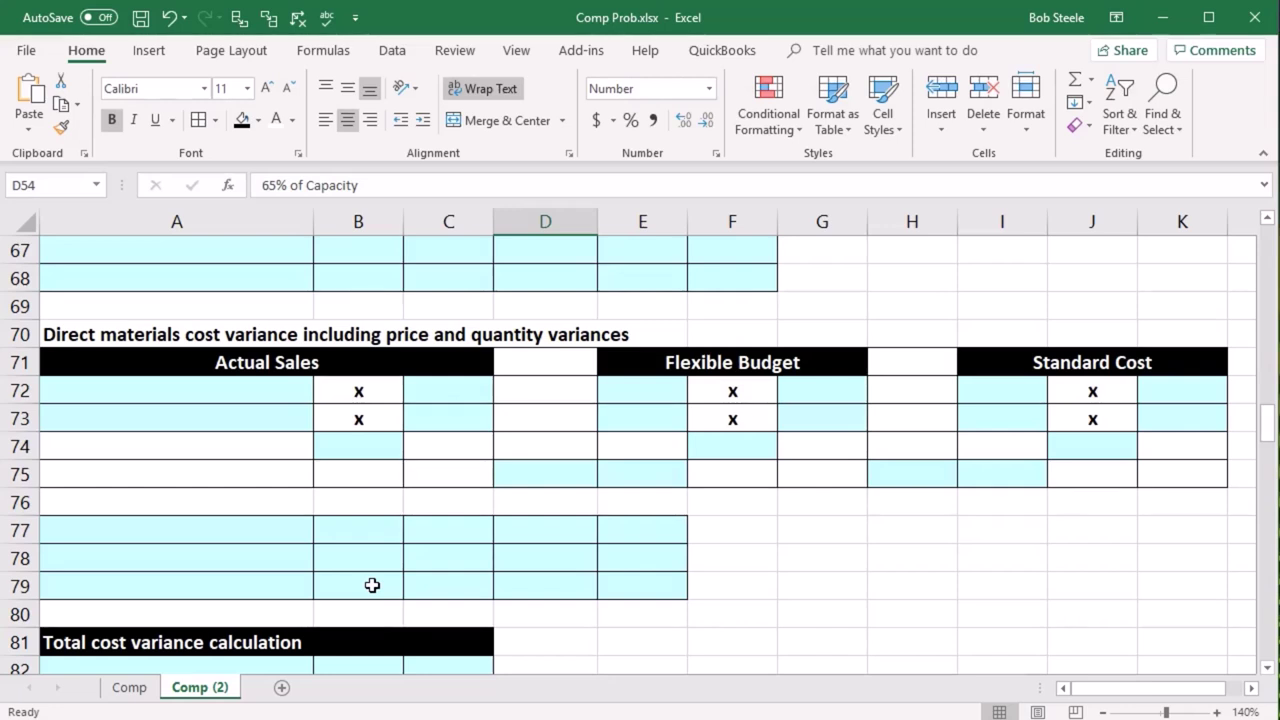
scroll(371, 586, down, 2)
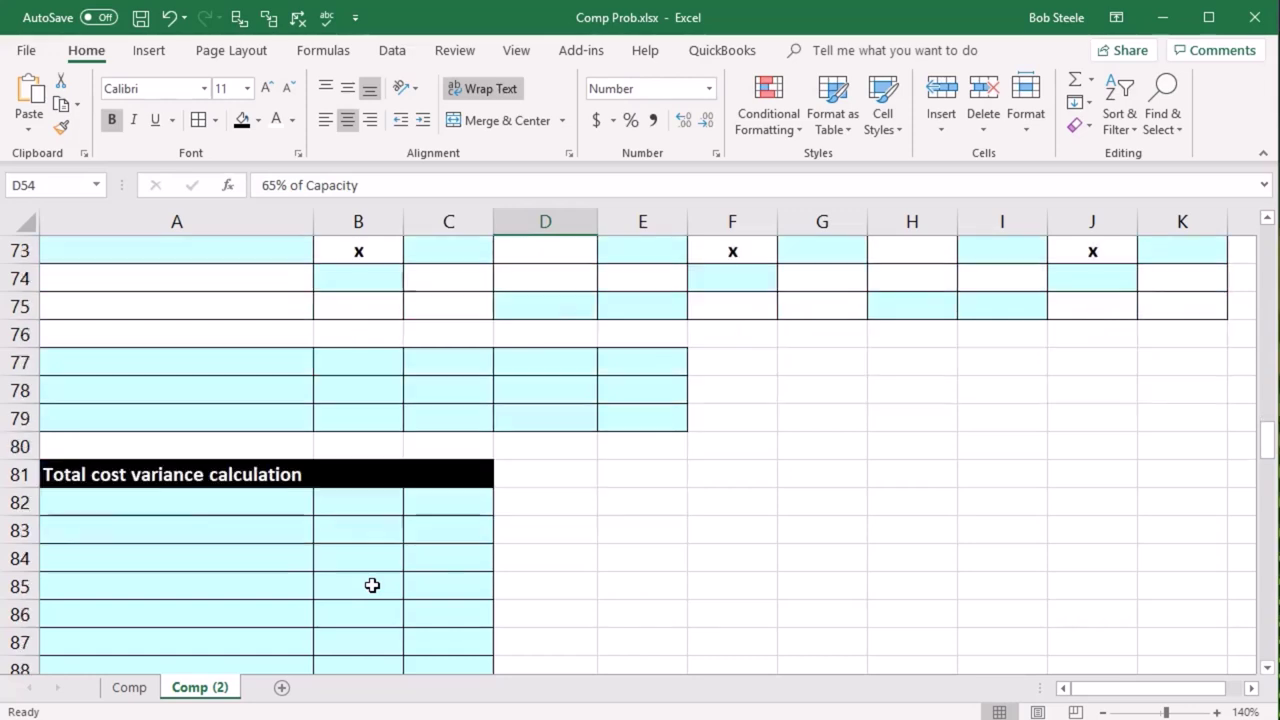
scroll(371, 586, down, 2)
scroll(371, 586, down, 2)
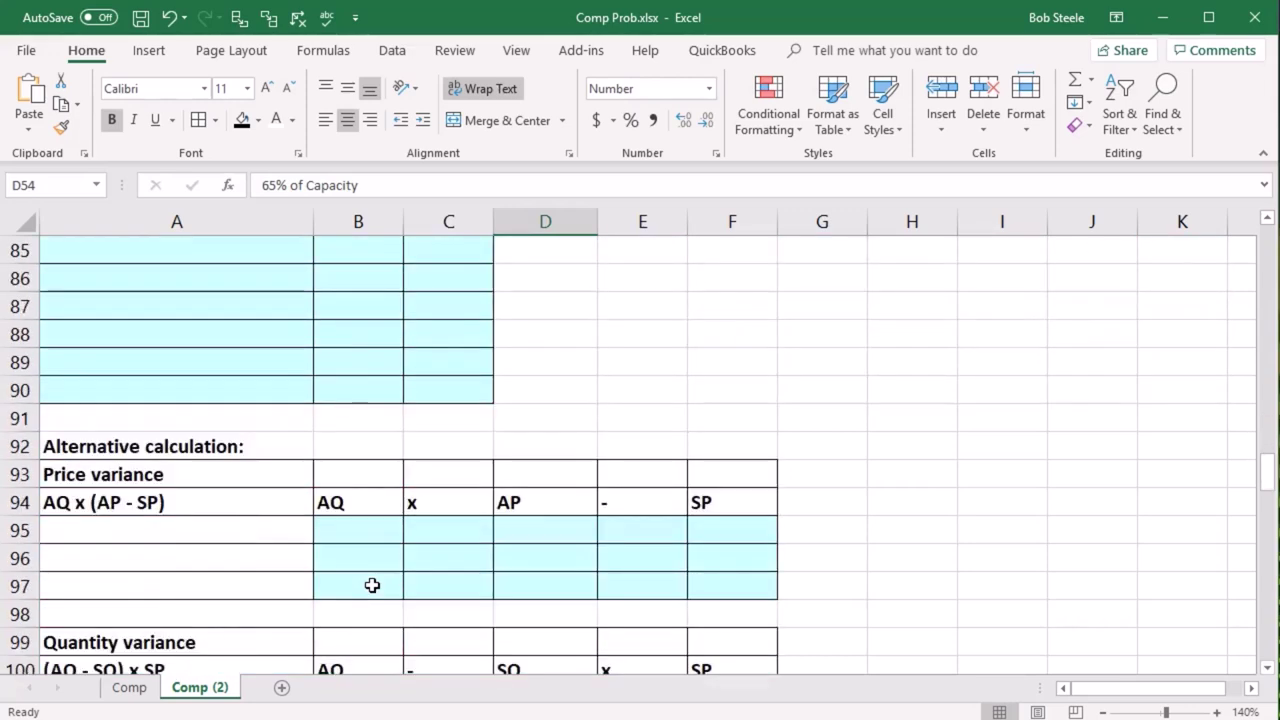
scroll(371, 586, down, 3)
scroll(371, 585, down, 2)
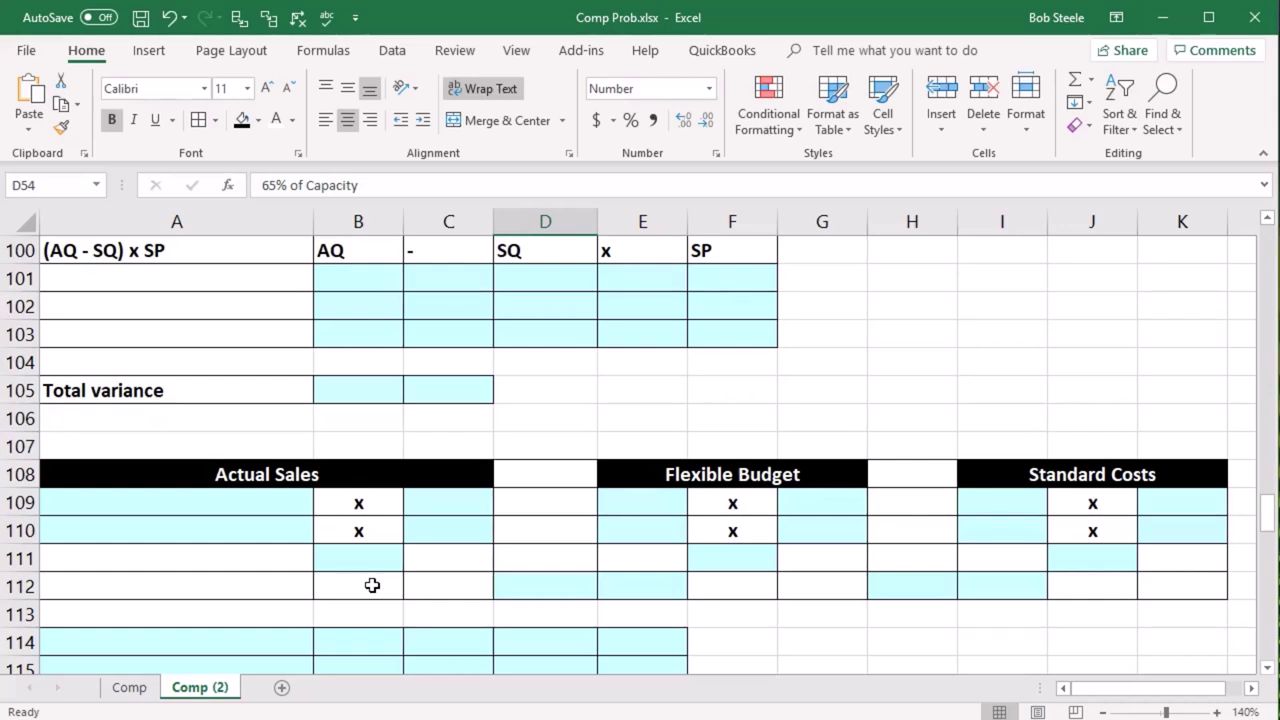
- Enter the heading "Direct labor cost variance" in A107, above the second Actual Sales and Flexible Budget table
scroll(371, 585, down, 1)
scroll(371, 585, down, 1)
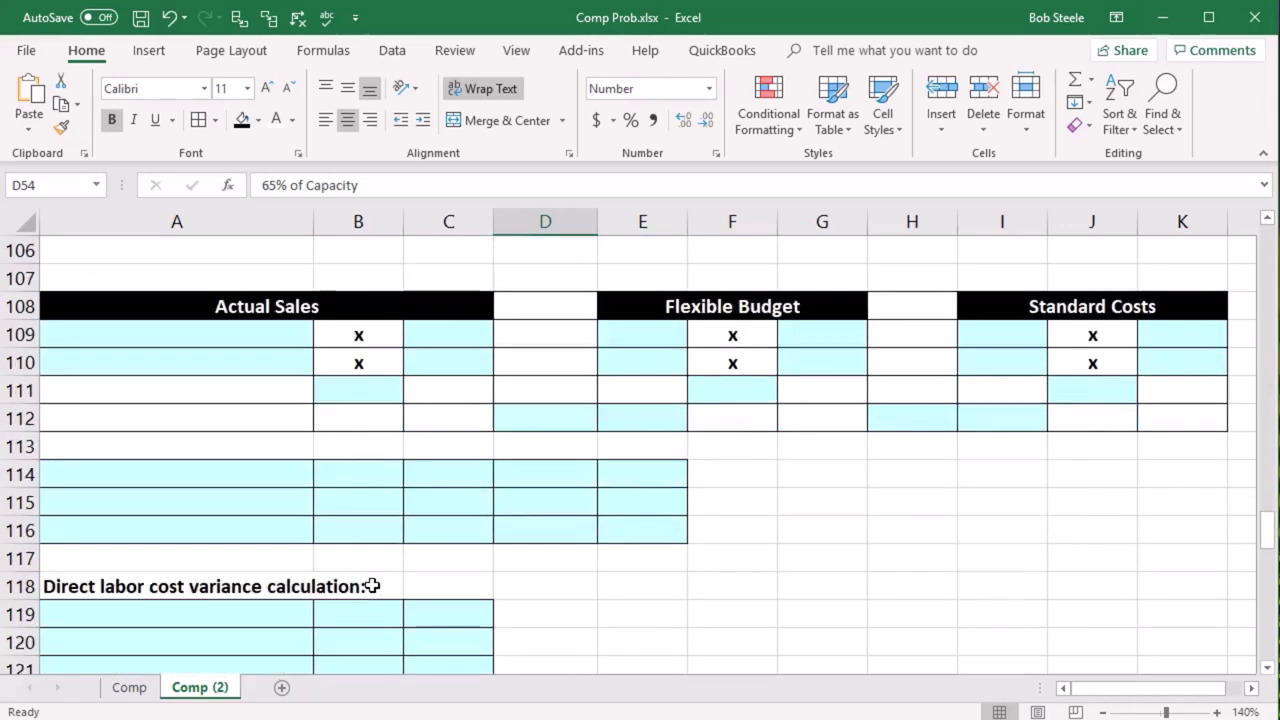
key(ctrl+z)
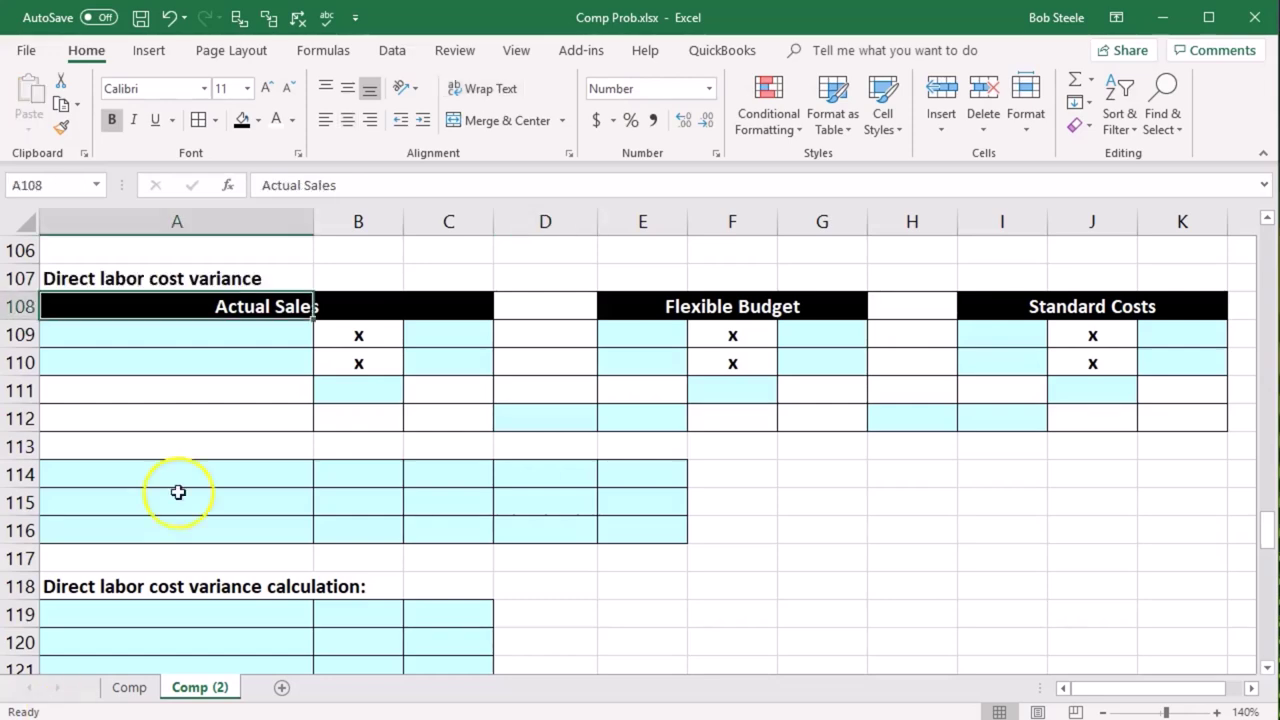
click(191, 449)
- Look through the direct labor cost variance calculation, its alternative solution format and the Overhead Variance Report, down to row 160
scroll(191, 449, down, 2)
scroll(192, 451, down, 5)
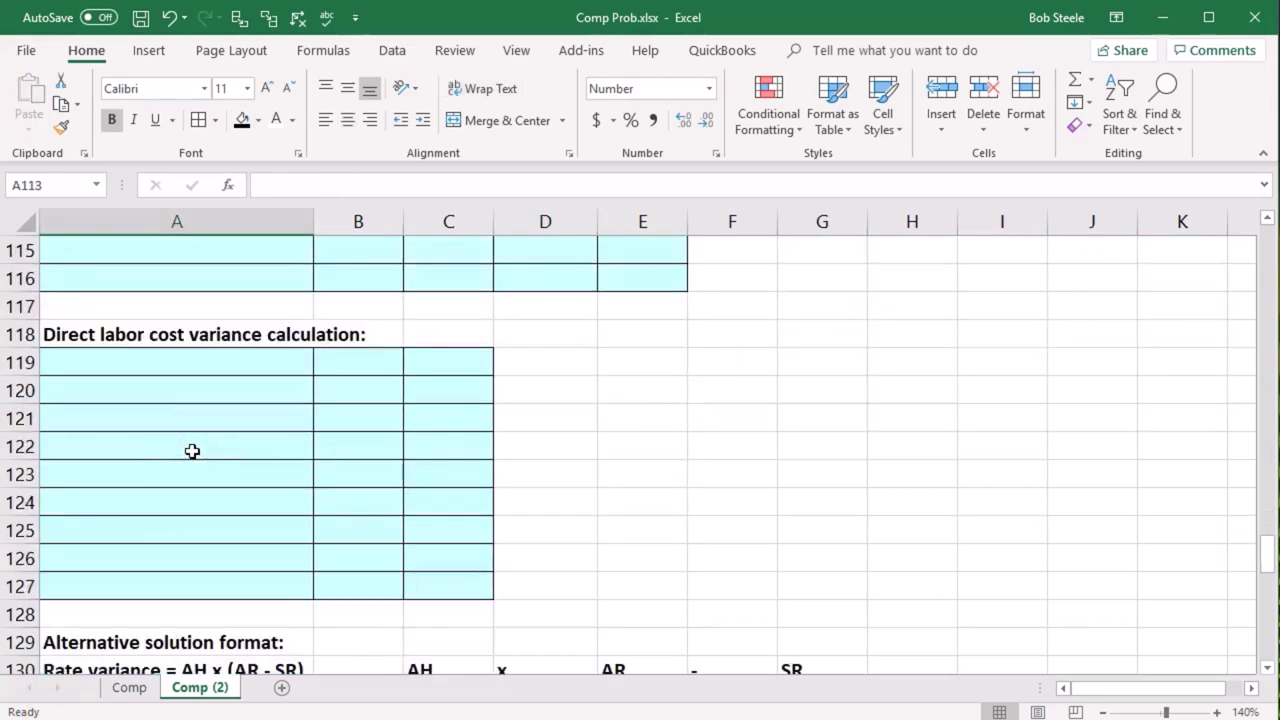
scroll(192, 451, down, 4)
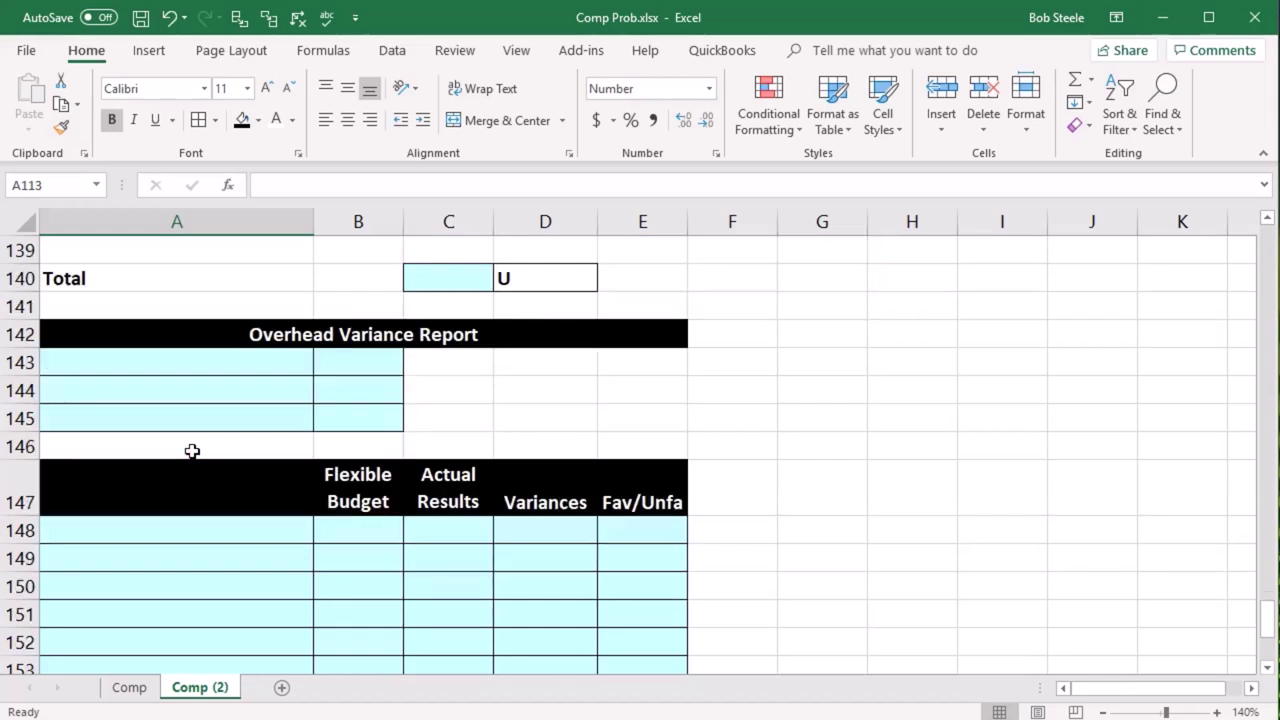
scroll(192, 451, down, 4)
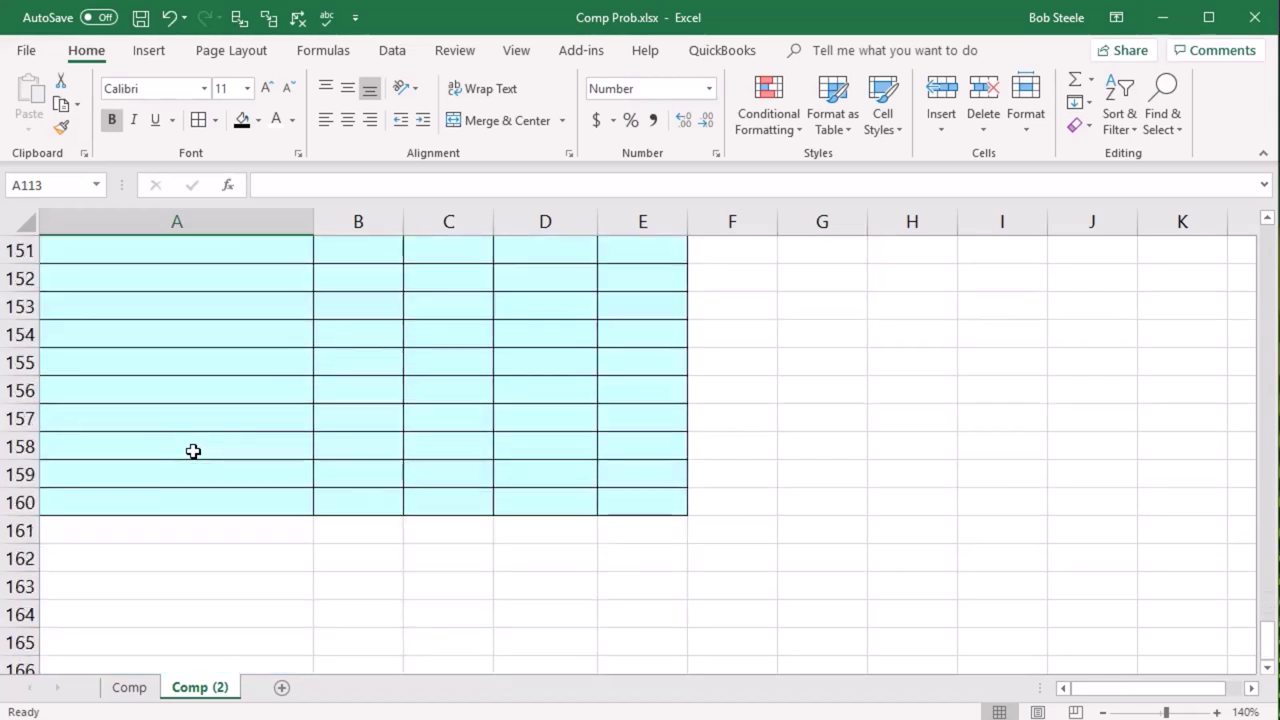